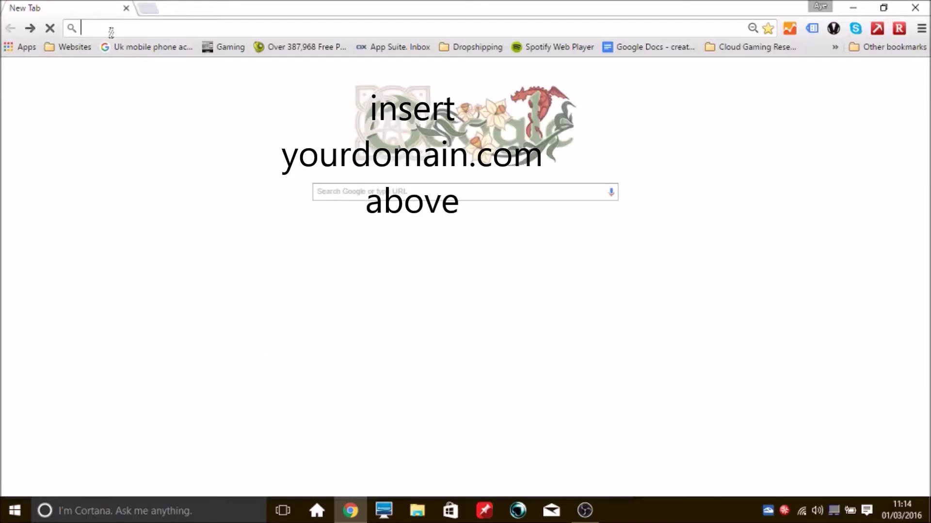
text(cityfar)
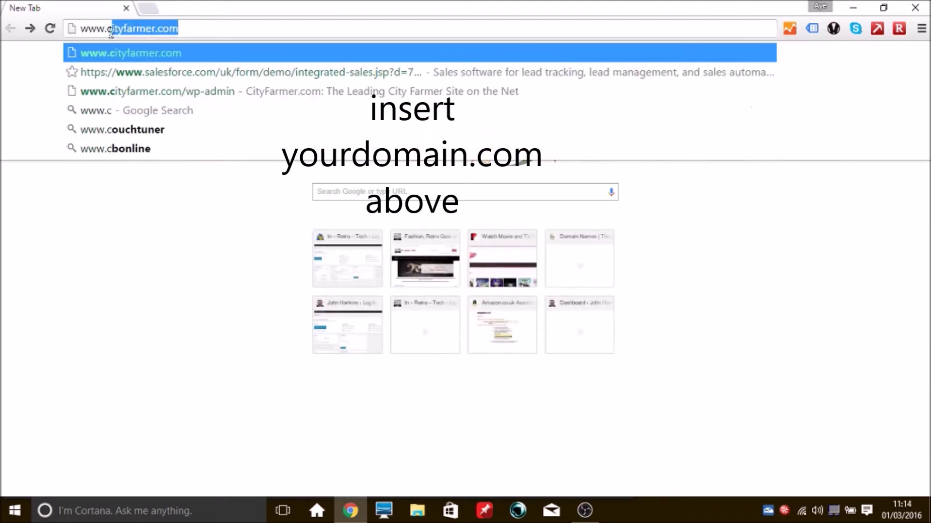
text(me)
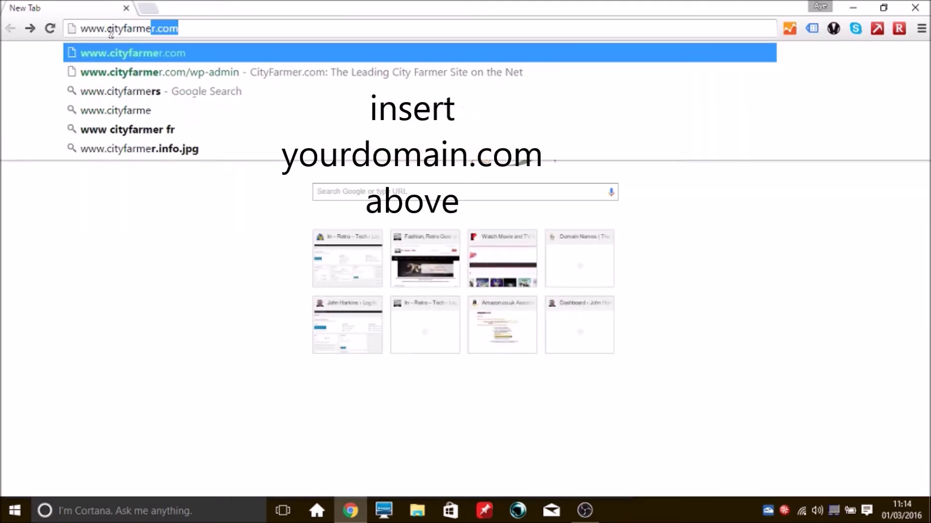
text(r.co.uk)
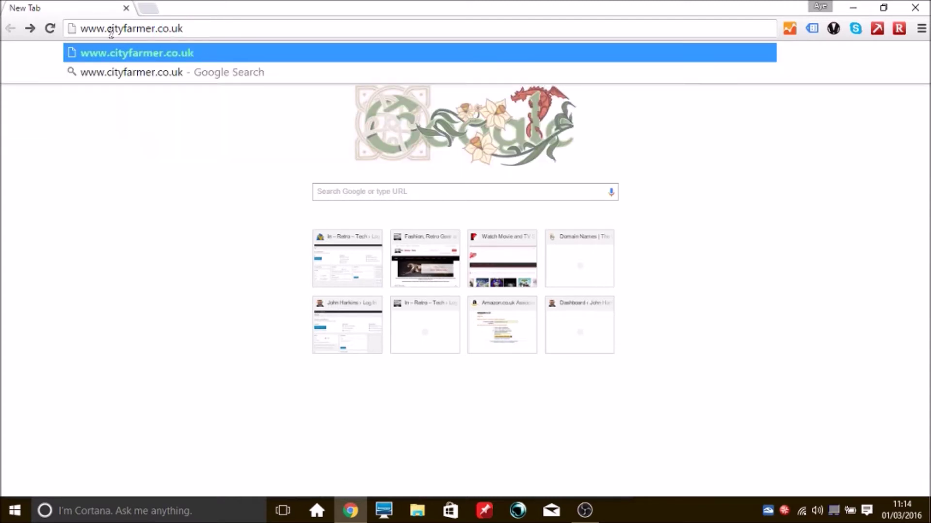
key(Return)
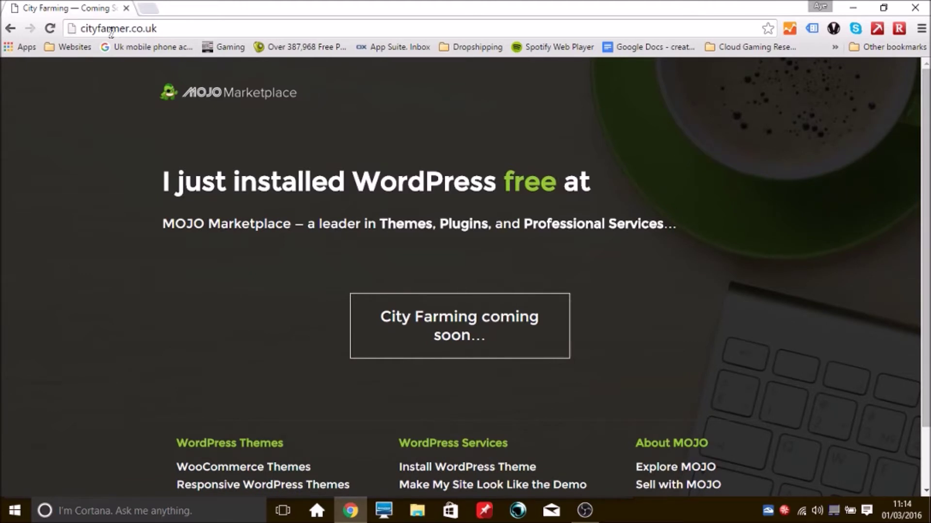
Step: Open the site's WordPress login page at cityfarmer.co.uk/wp-admin
click(167, 29)
click(167, 29)
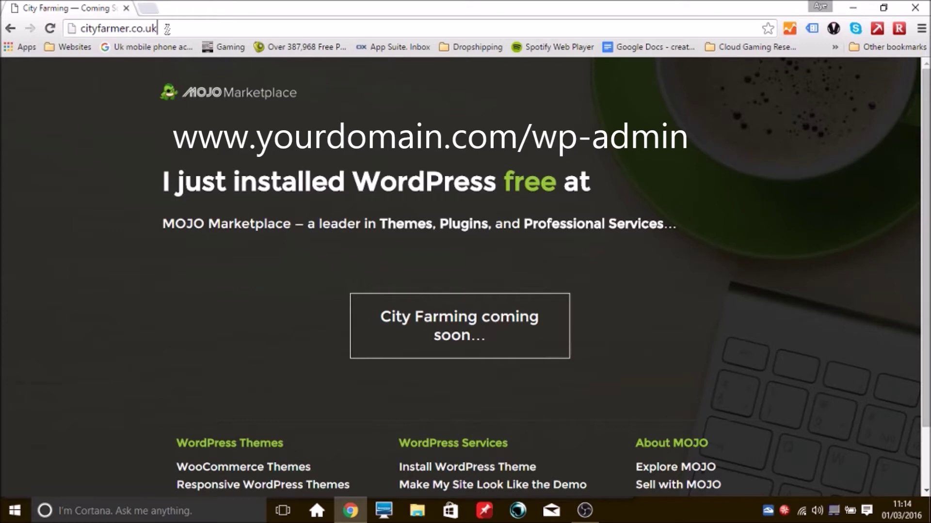
text(/w)
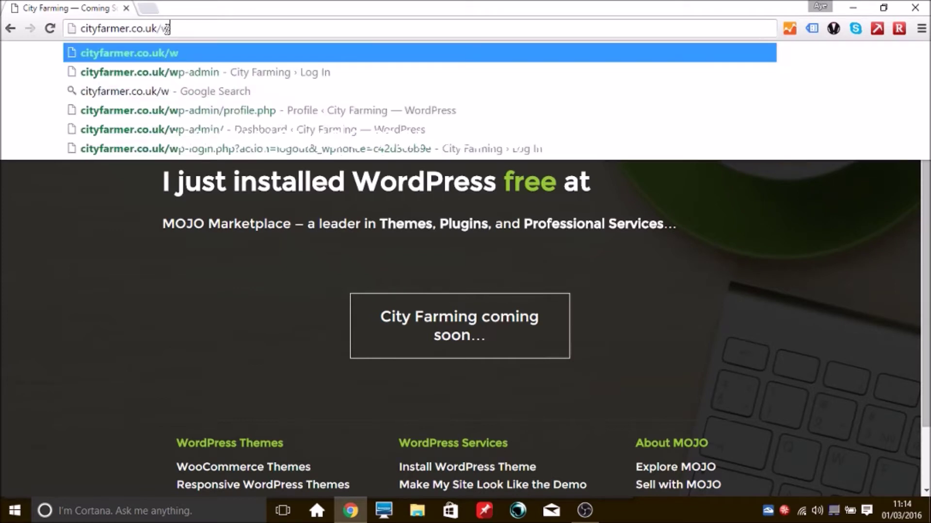
text(p-admin)
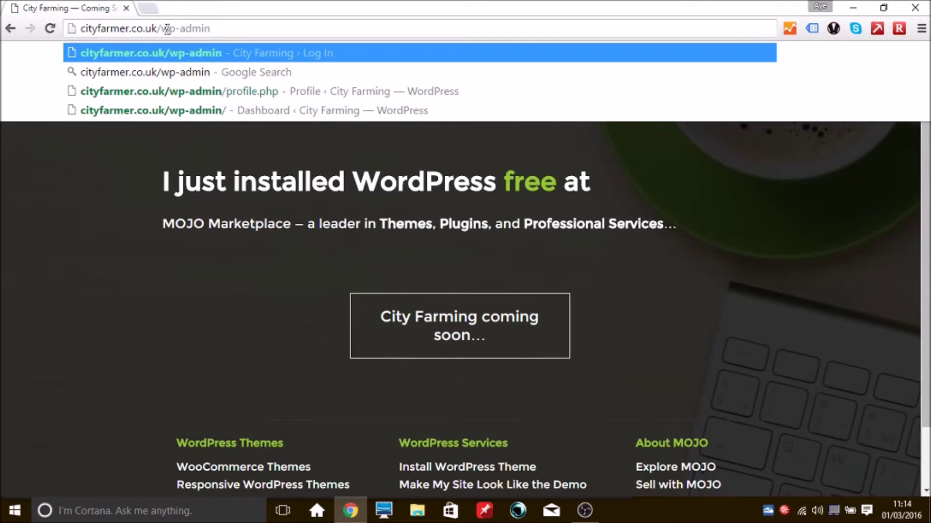
key(Return)
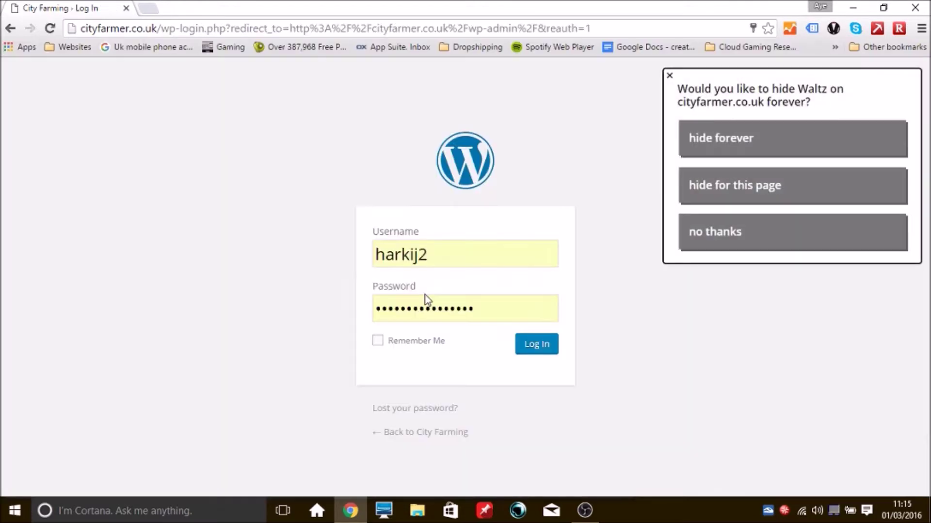
Step: Replace the prefilled password with the account password, enable Remember Me and log in to WordPress
click(483, 312)
key(ctrl+a)
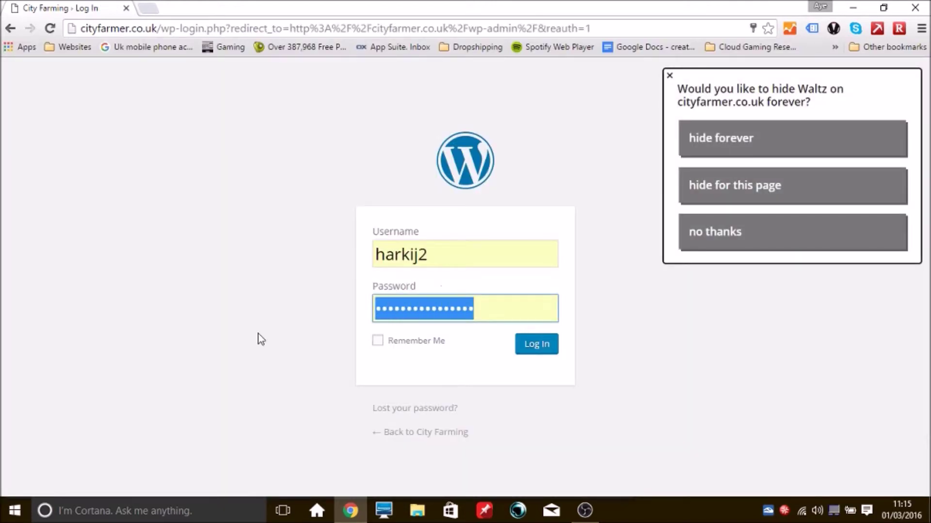
text(•••••)
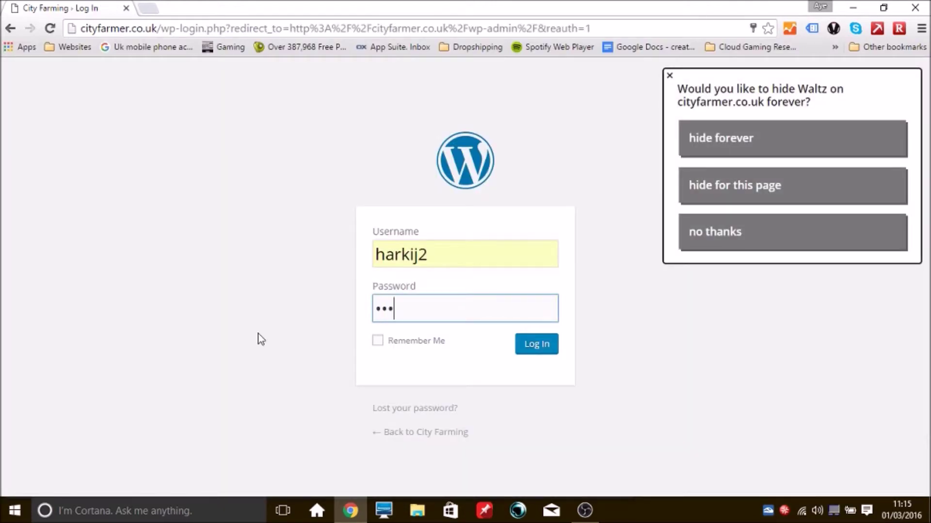
text(•••••)
key(Tab)
key(space)
click(539, 348)
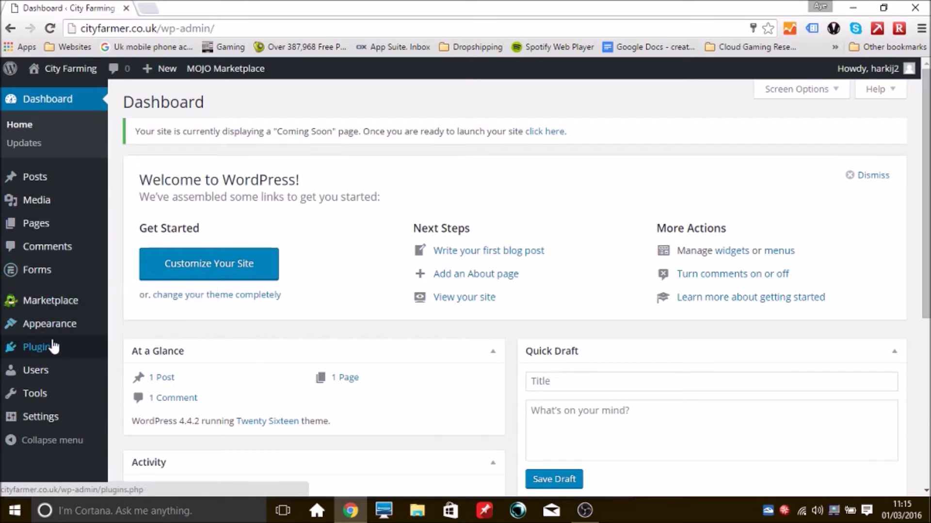
Step: Deactivate the Formidable, Hello Dolly and MOJO Marketplace plugins together with a bulk action, leaving Akismet out
mouse_move(52, 354)
click(52, 349)
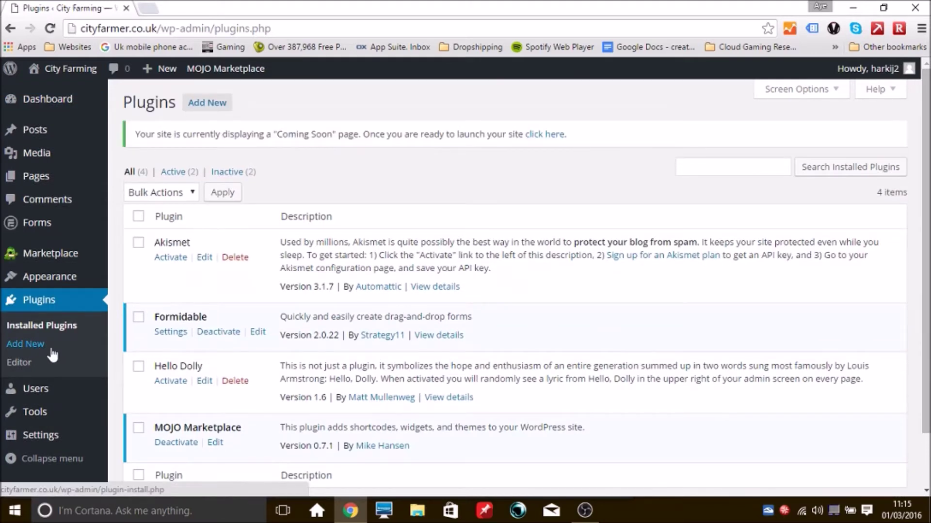
click(139, 218)
click(138, 242)
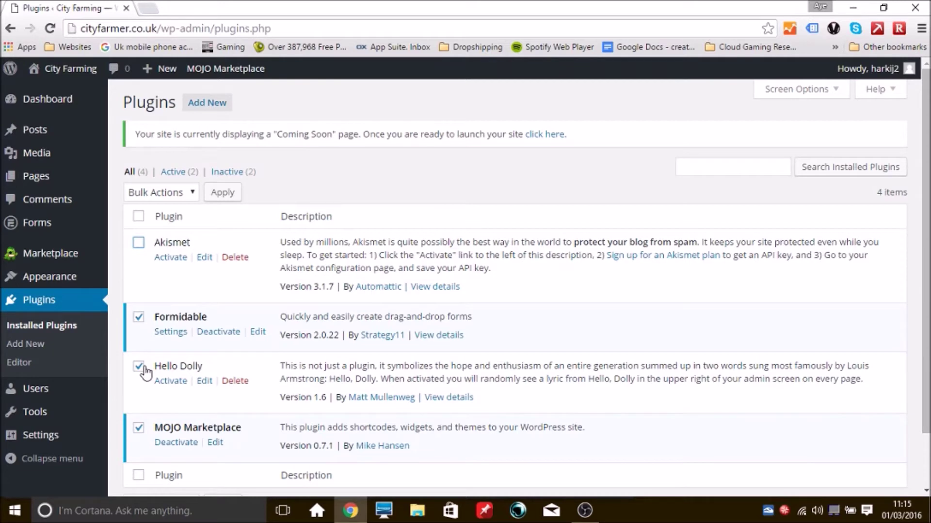
scroll(145, 373, down, 2)
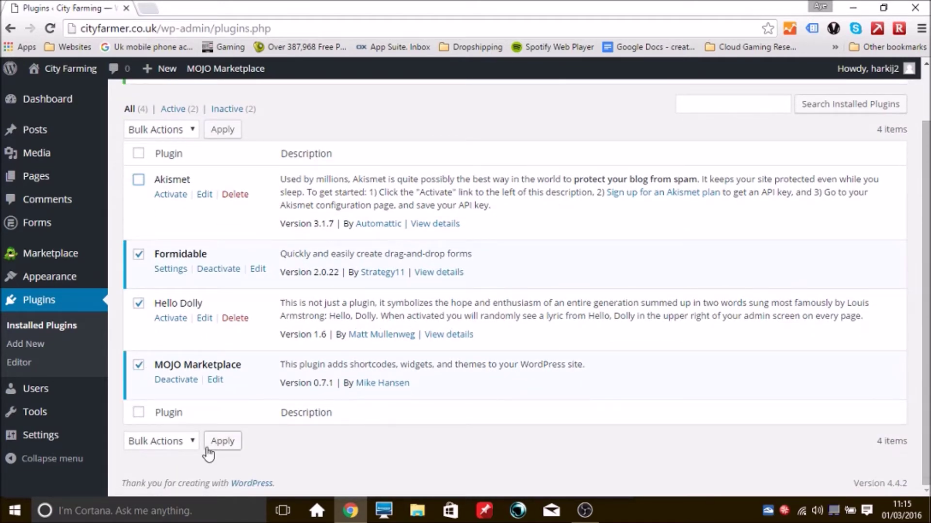
click(193, 442)
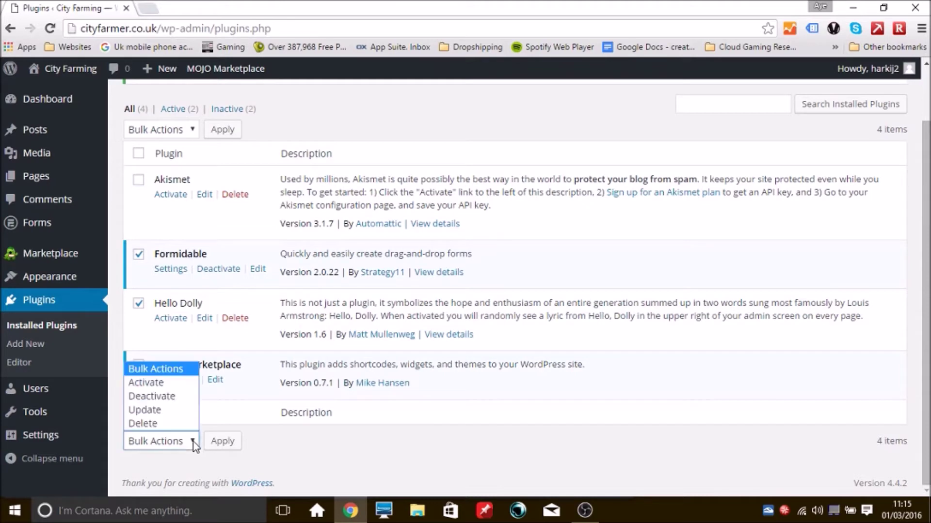
click(175, 398)
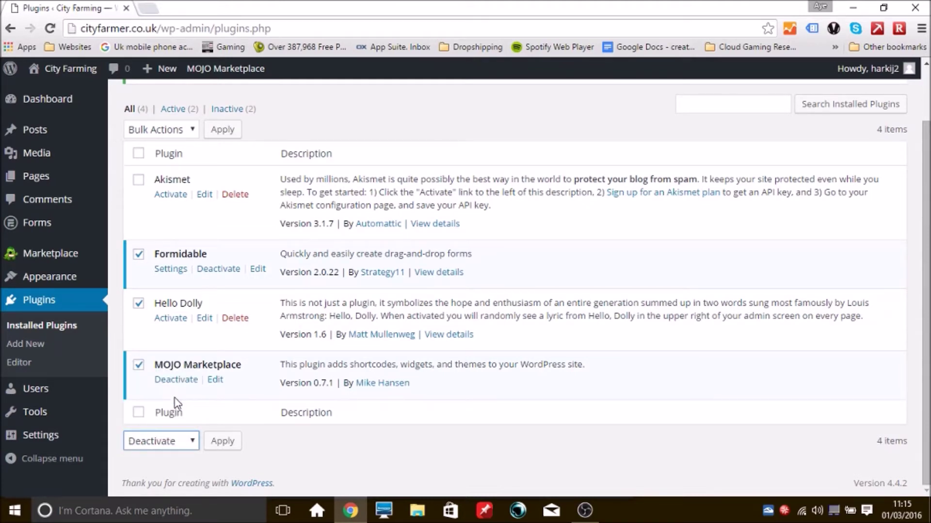
click(219, 442)
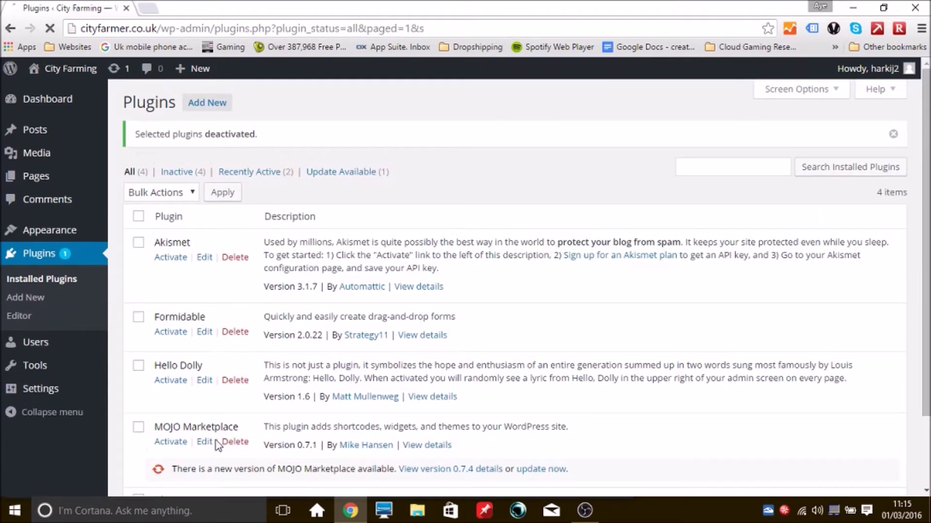
Step: Delete the Formidable, Hello Dolly and MOJO Marketplace plugins in bulk and confirm the removal of their files
click(139, 317)
click(139, 367)
click(139, 428)
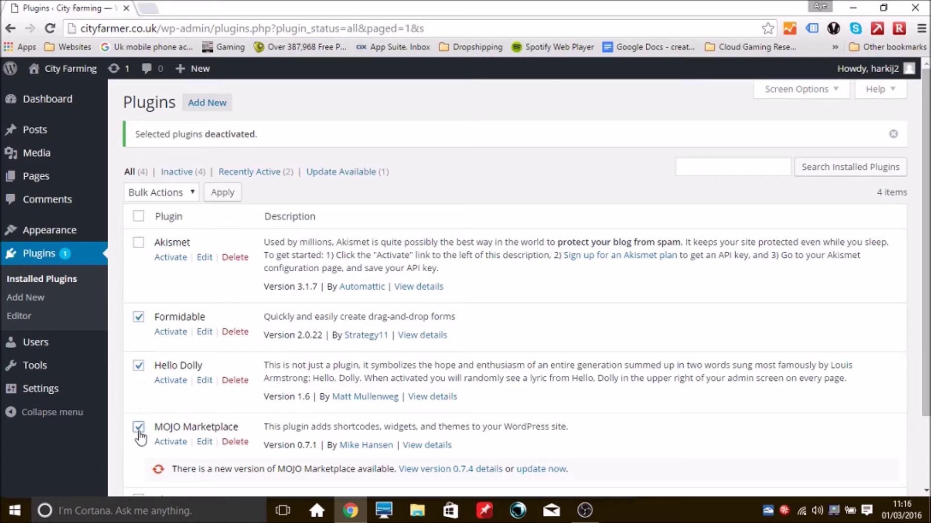
click(170, 194)
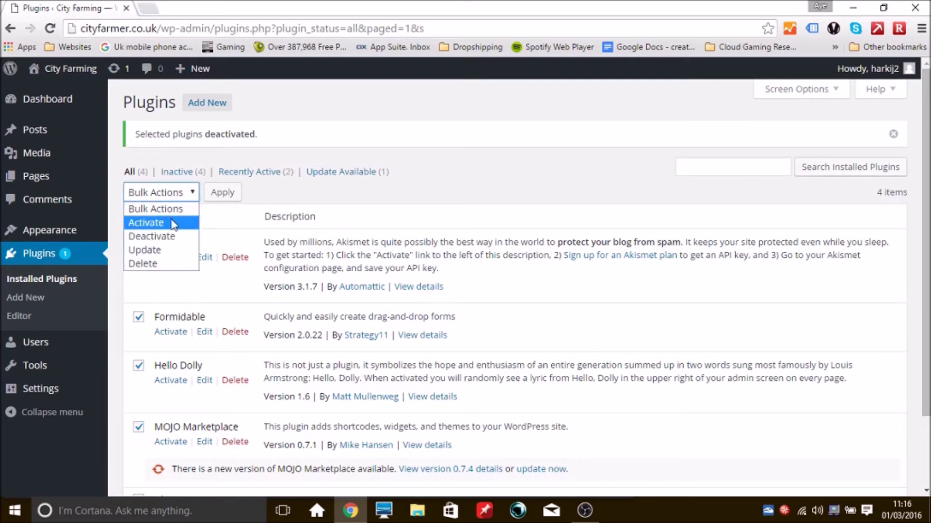
click(170, 264)
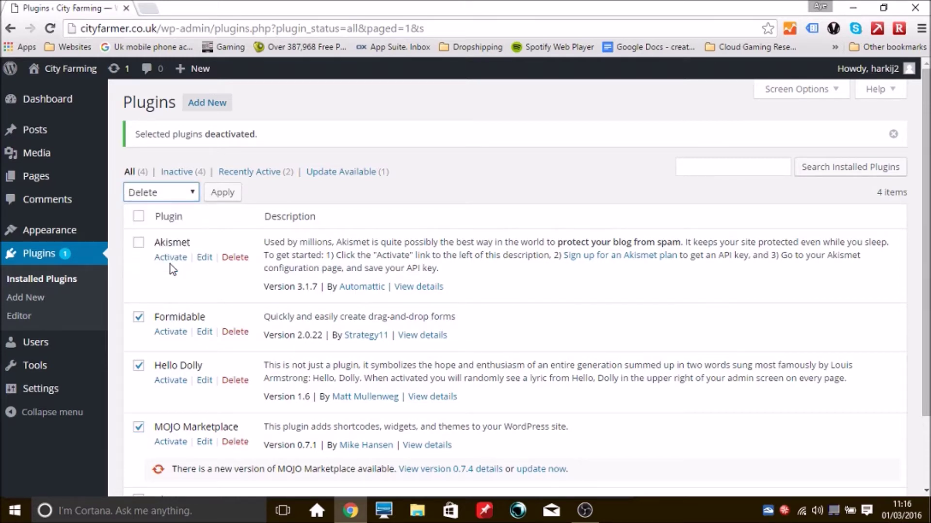
click(221, 192)
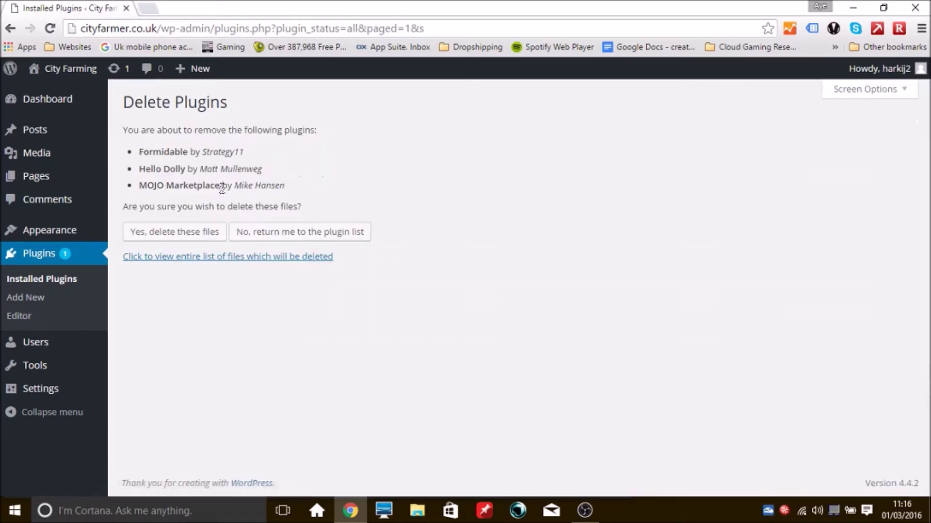
click(200, 234)
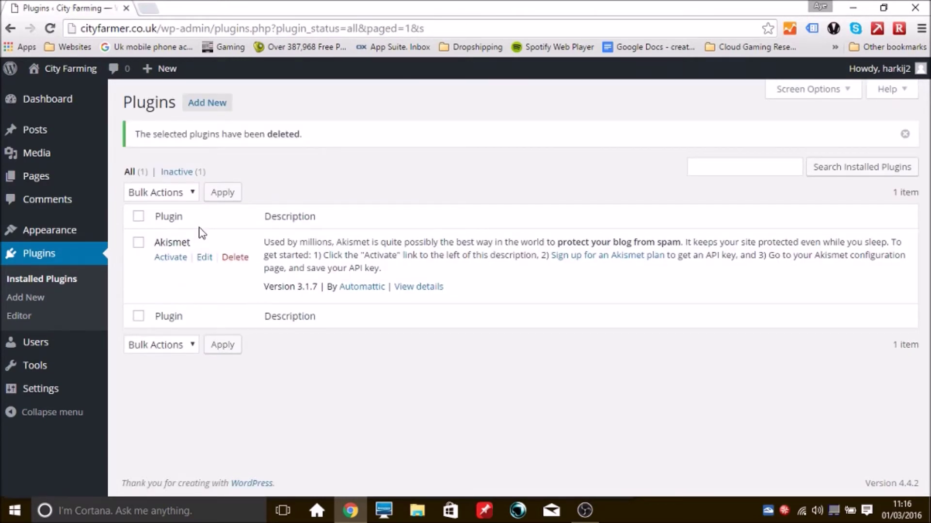
Step: Find the WooCommerce plugin by searching new plugins for "woocommerce", and install and activate it
click(215, 104)
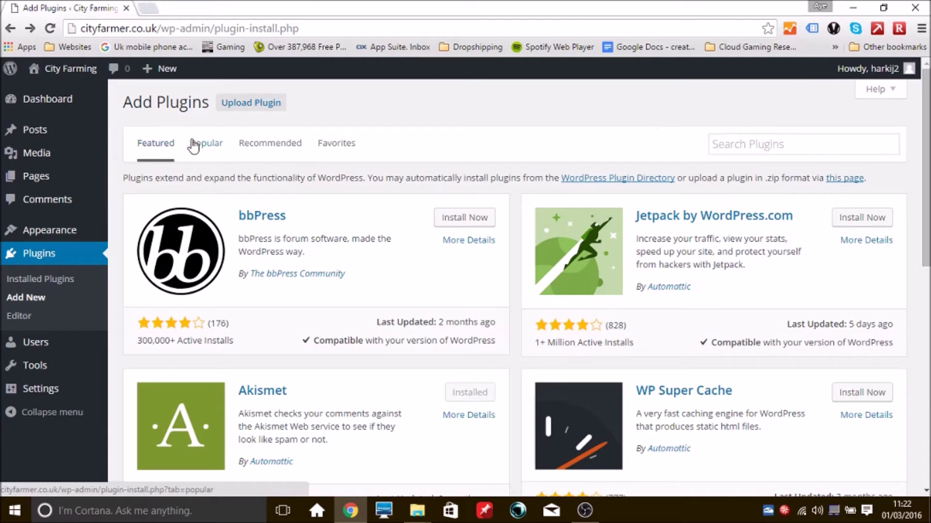
click(748, 144)
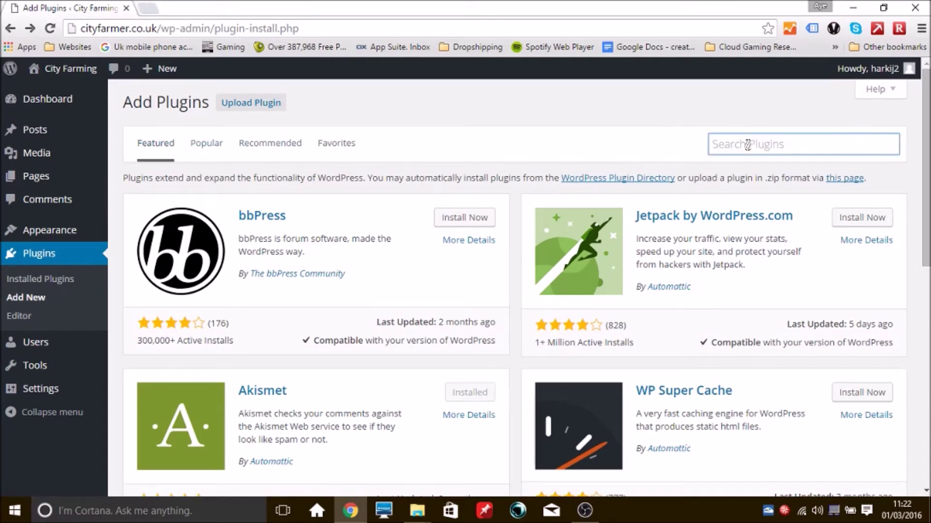
text(woocomm)
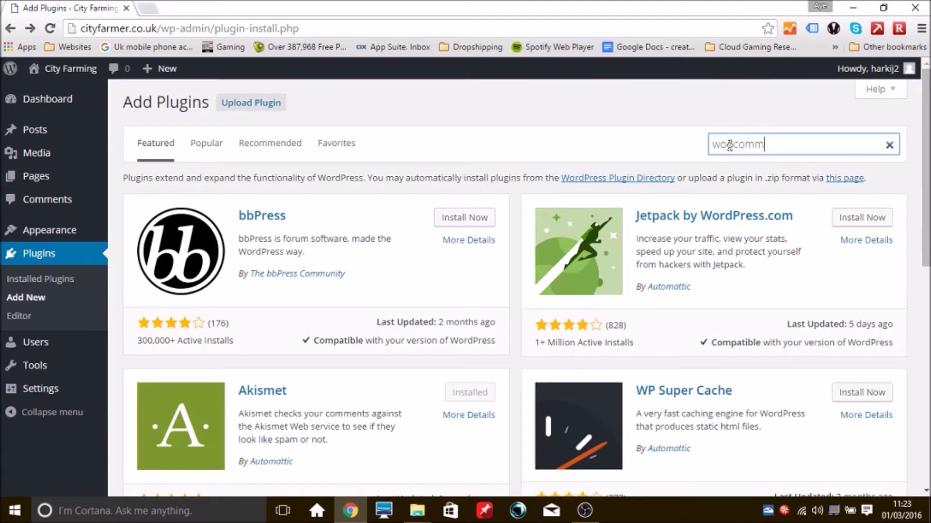
text(erce)
key(Return)
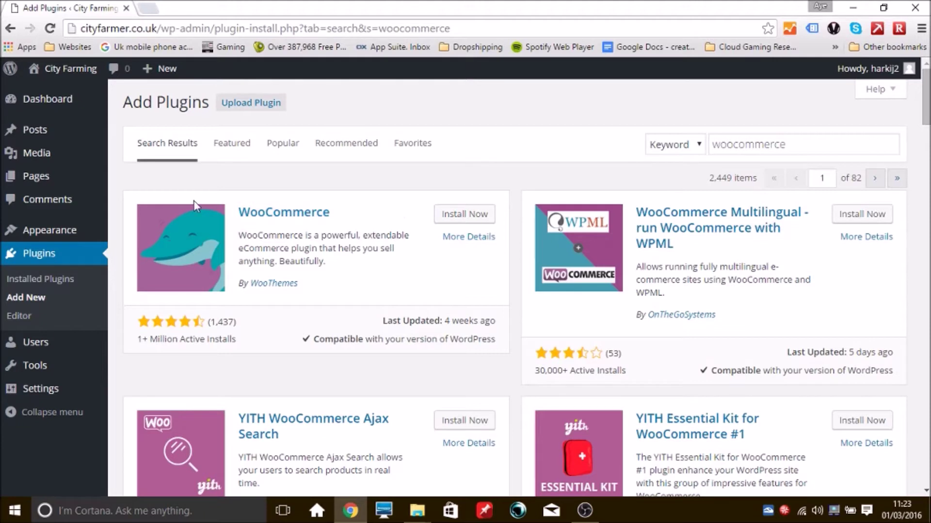
click(473, 219)
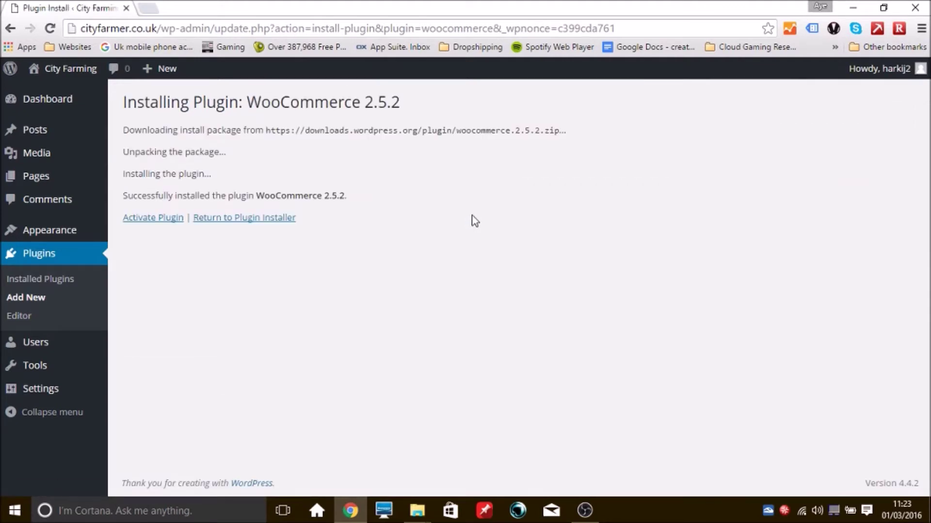
click(156, 222)
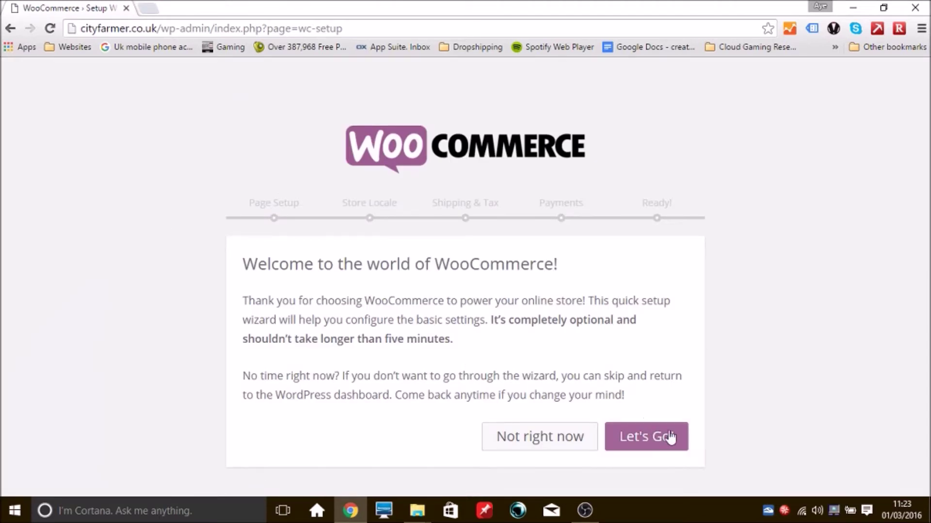
Step: Start the WooCommerce setup wizard in full-screen view and accept the automatic creation of the store pages in Page Setup
key(F11)
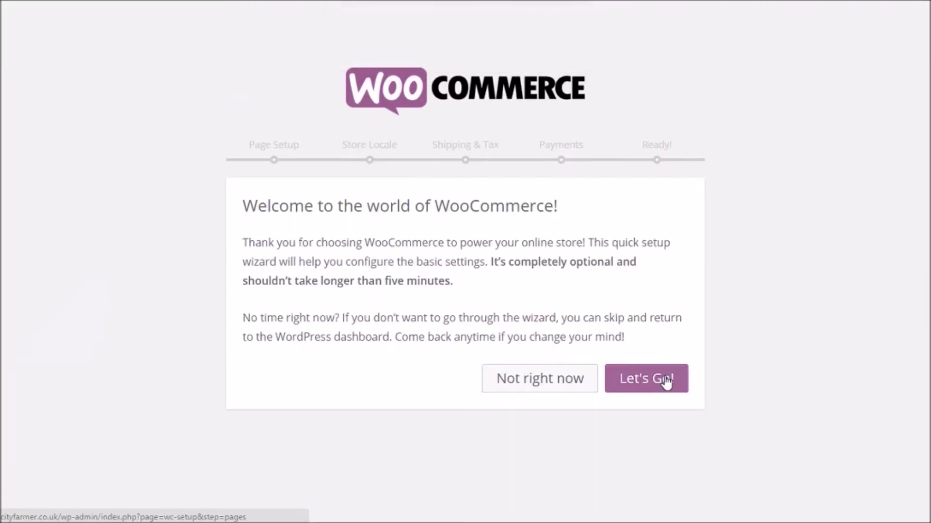
click(665, 376)
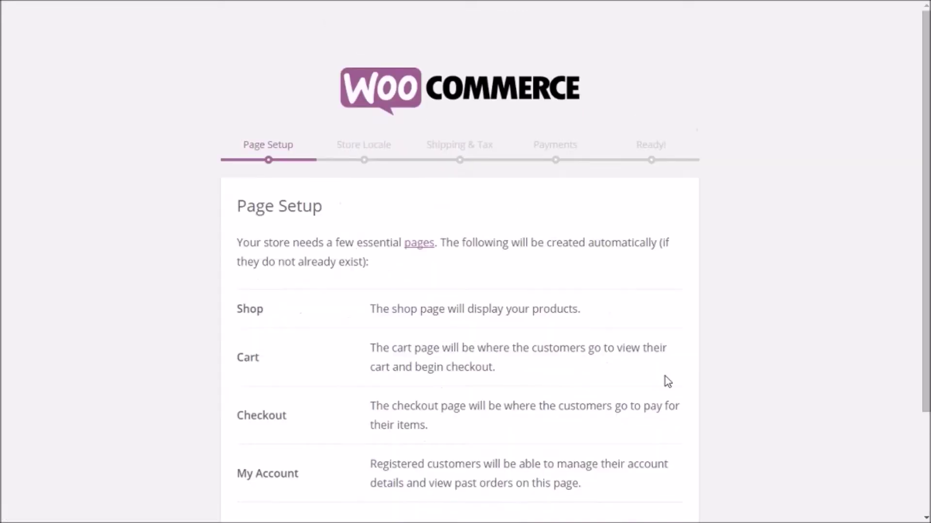
drag(926, 104, 918, 231)
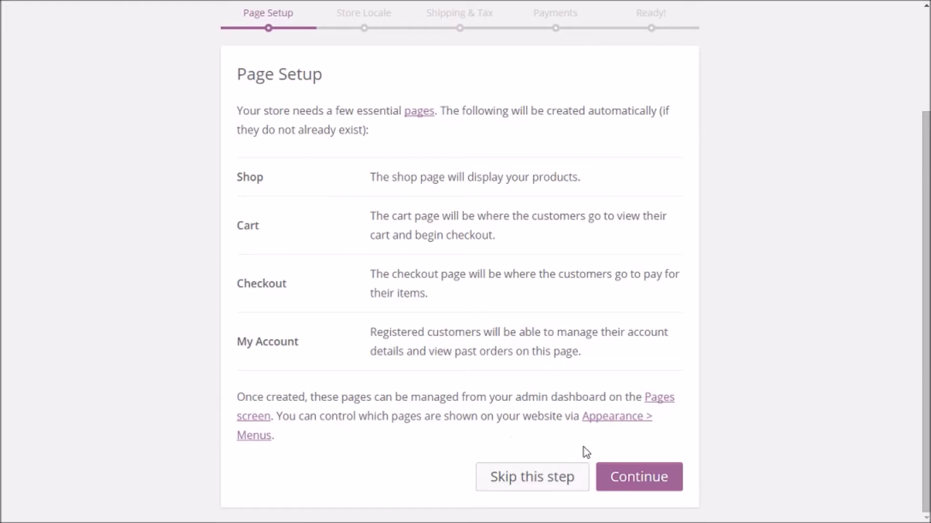
click(642, 480)
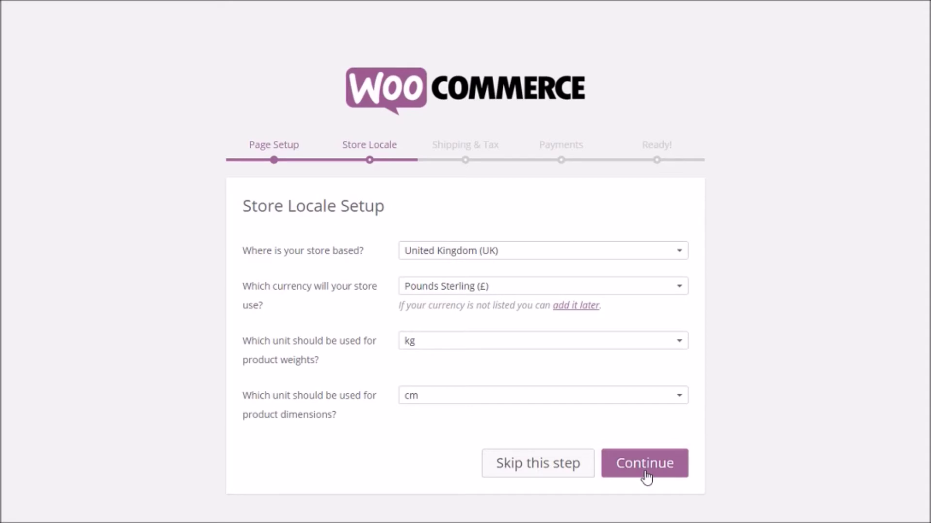
Step: Accept the store locale of United Kingdom (UK), Pounds Sterling (£), kg and cm, and skip the Shipping & Tax setup
click(645, 475)
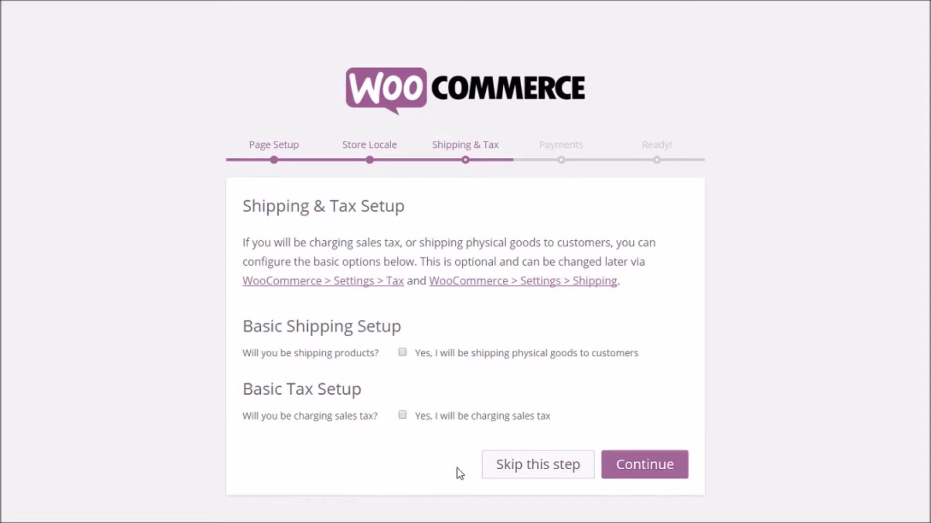
click(521, 472)
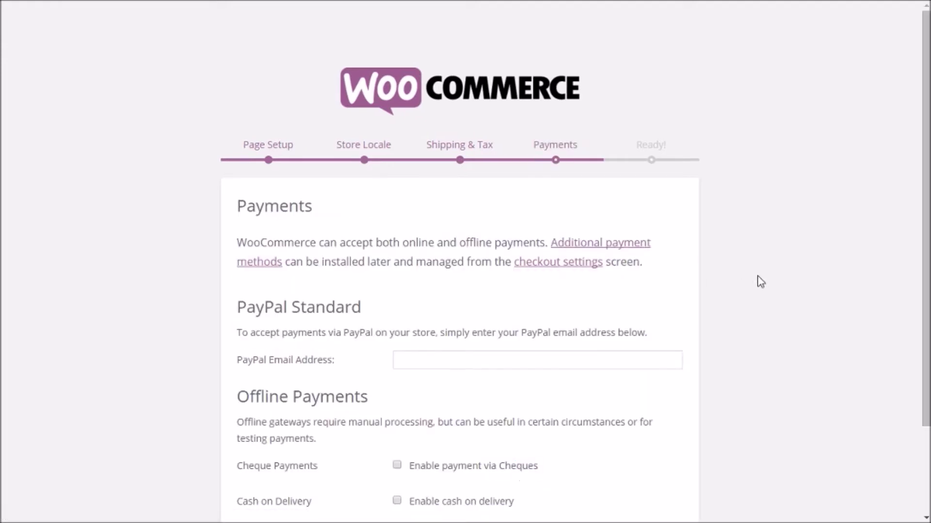
drag(925, 175, 924, 285)
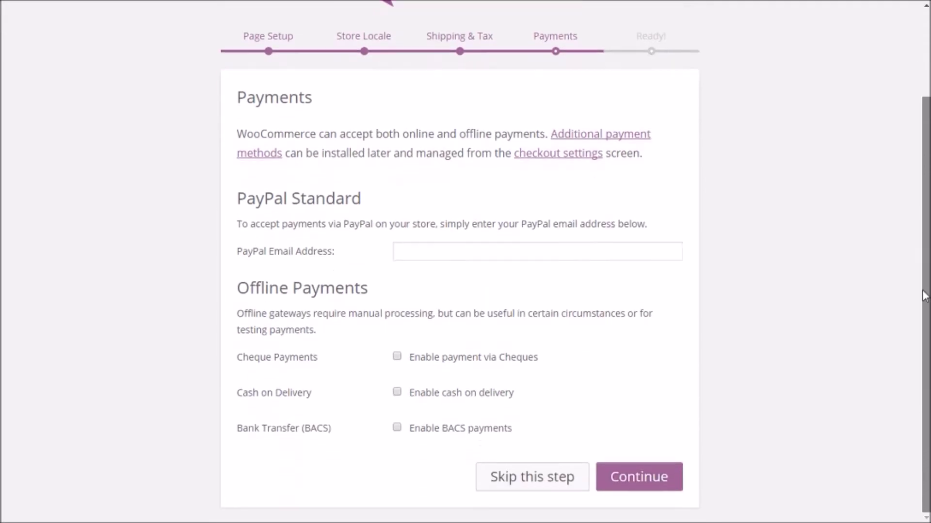
Step: Skip the Payments setup of the WooCommerce wizard and return to the WordPress Dashboard
click(543, 482)
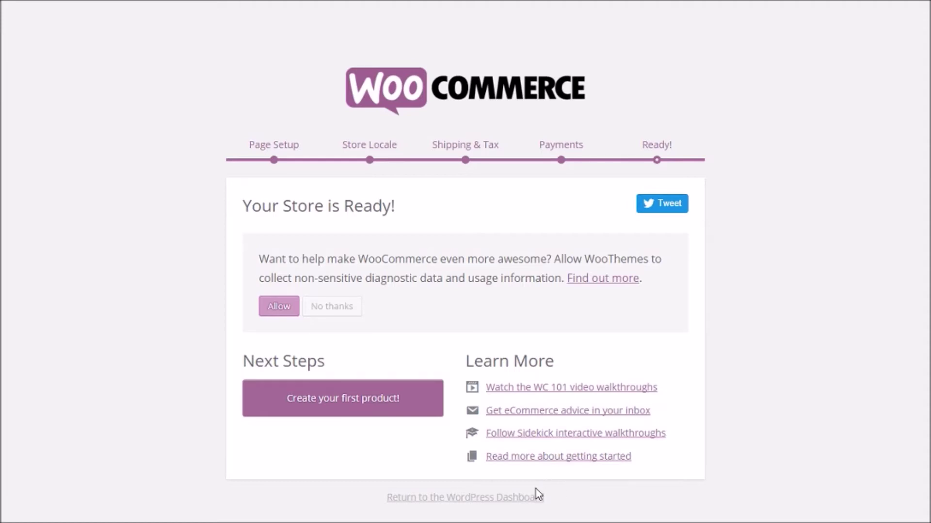
click(504, 499)
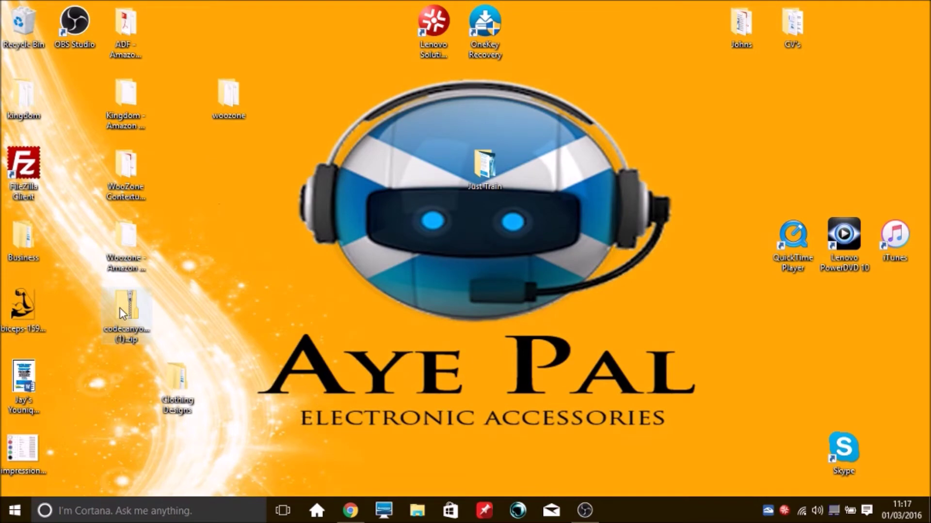
Step: Extract the codecanyon WooZone Amazon Associates bundle pack zip file on the desktop into its suggested folder and select the extracted folder
right_click(121, 309)
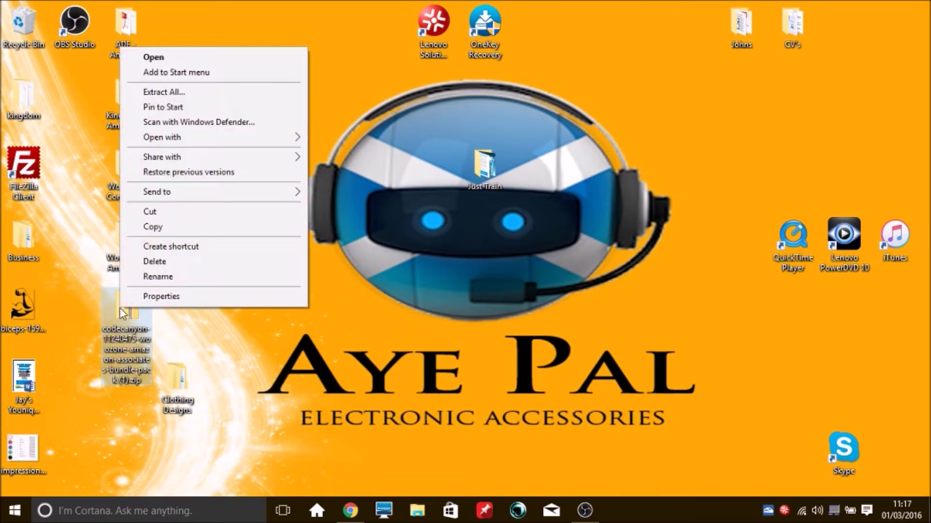
click(215, 94)
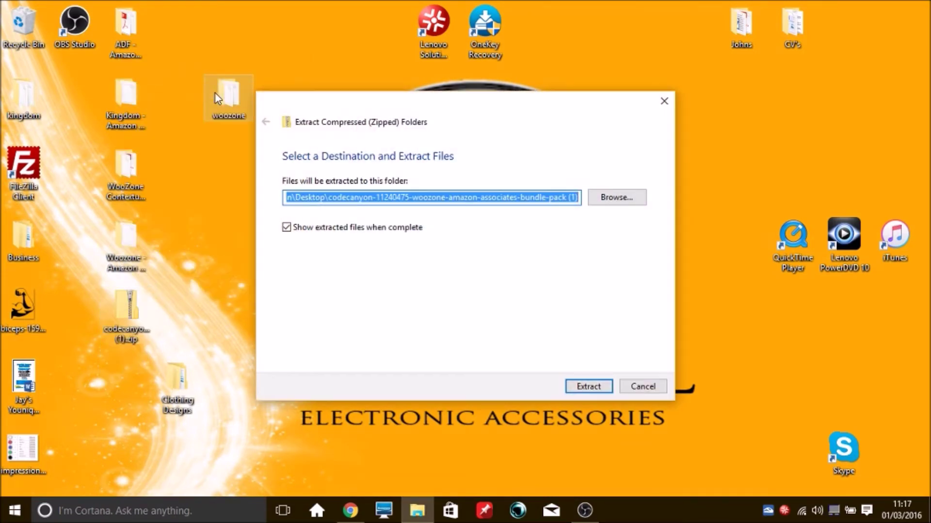
click(590, 387)
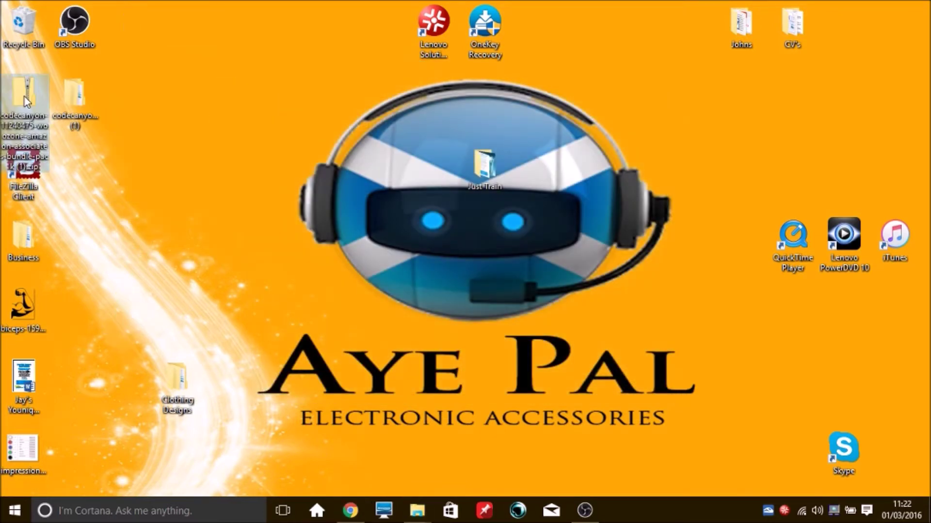
click(75, 96)
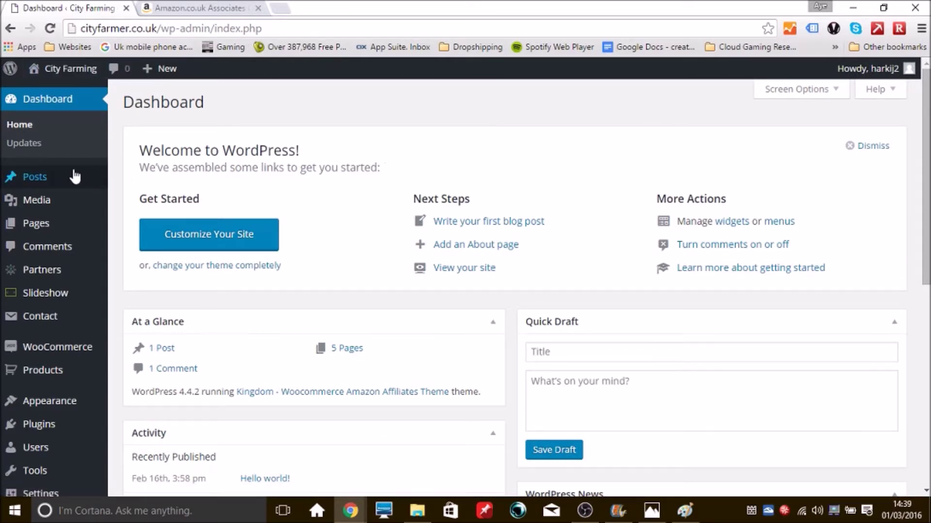
Step: Switch to the site's WordPress admin in Chrome and open the upload form for adding a new plugin
mouse_move(74, 361)
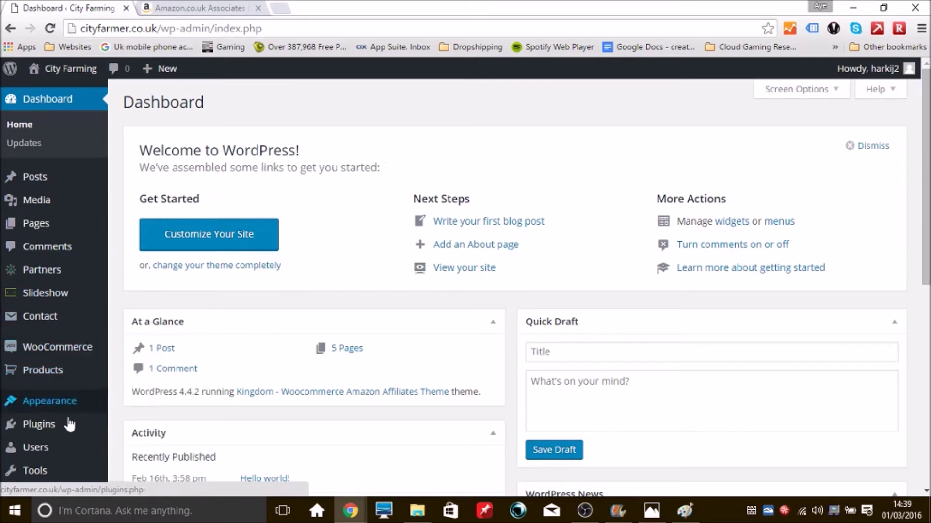
mouse_move(69, 430)
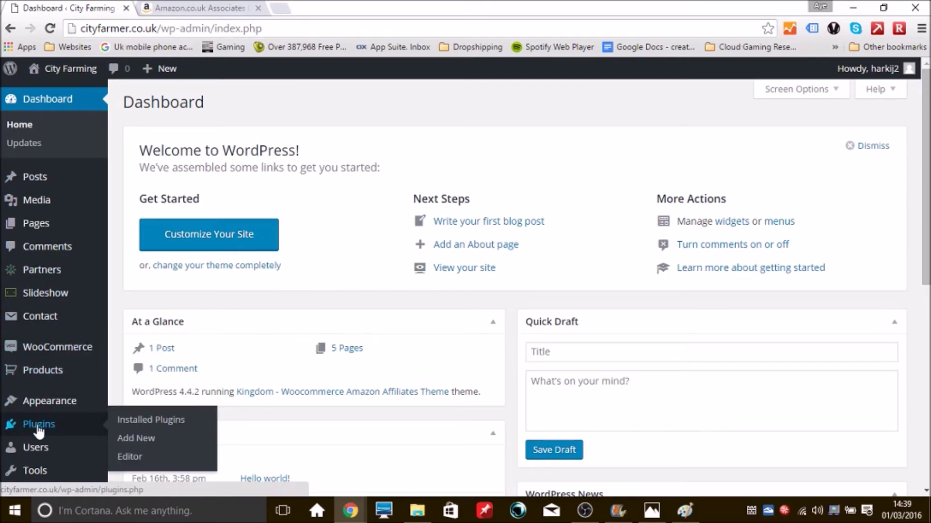
click(138, 439)
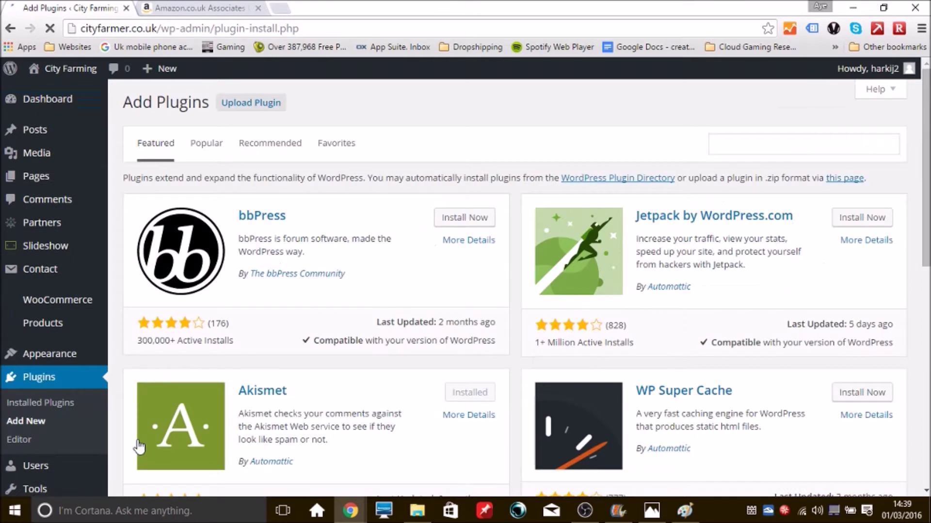
click(239, 107)
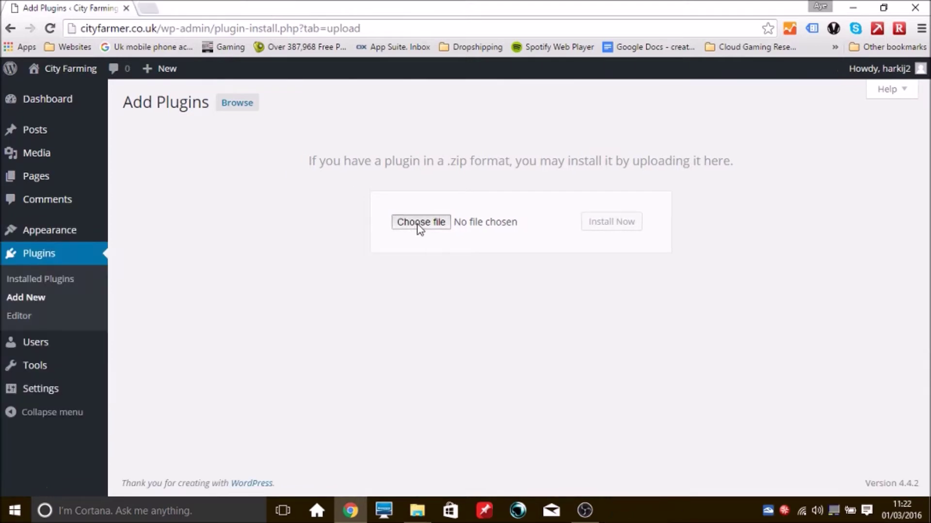
Step: Choose woozone.zip as the plugin upload, from 1.5 > Woozone - Amazon Affiliates Plugin > 8.4.1.1 > Plugin in the extracted bundle folder
click(416, 224)
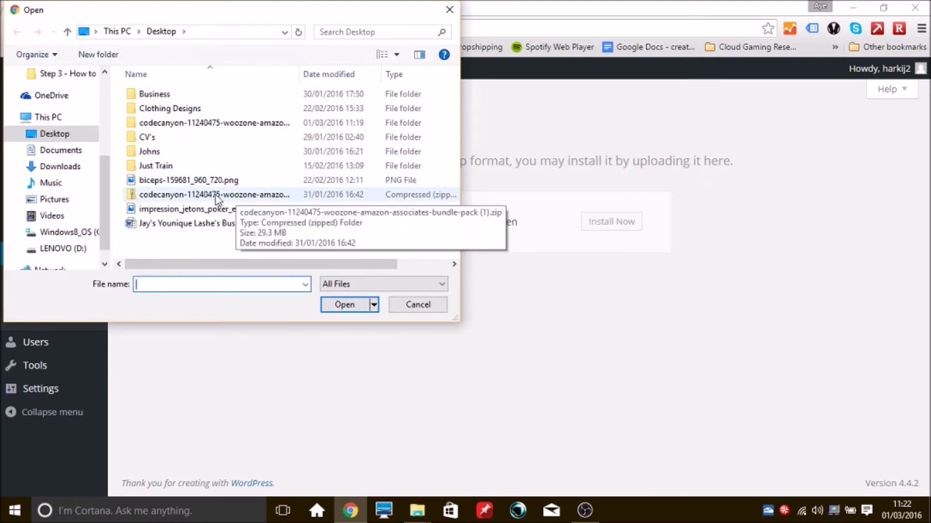
double_click(202, 124)
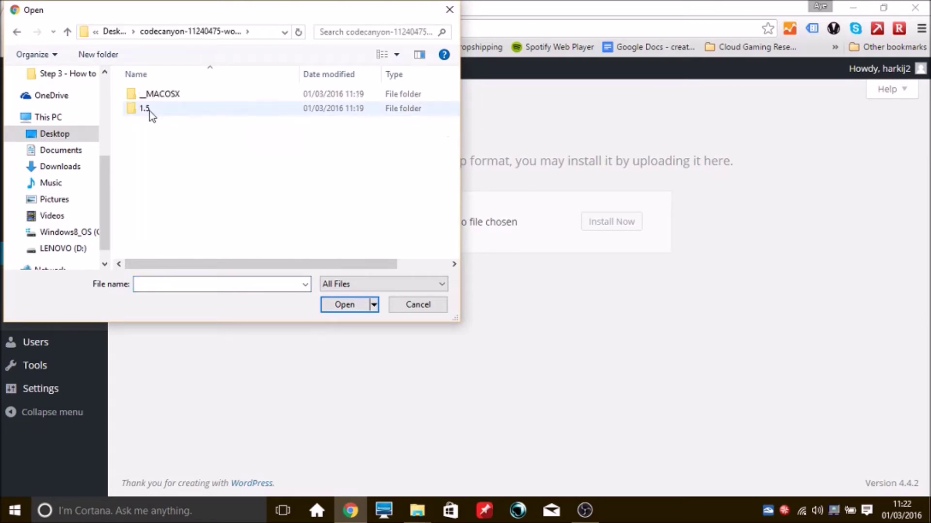
double_click(147, 110)
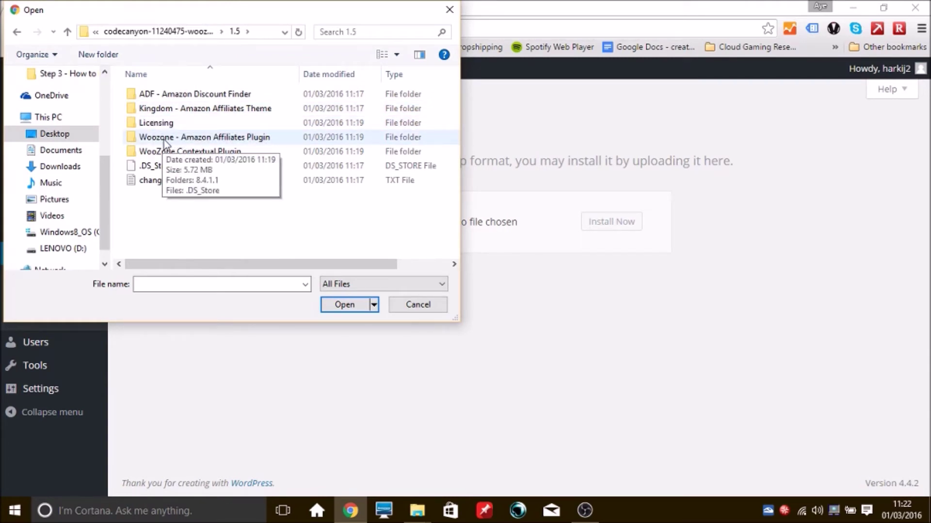
click(186, 143)
double_click(186, 142)
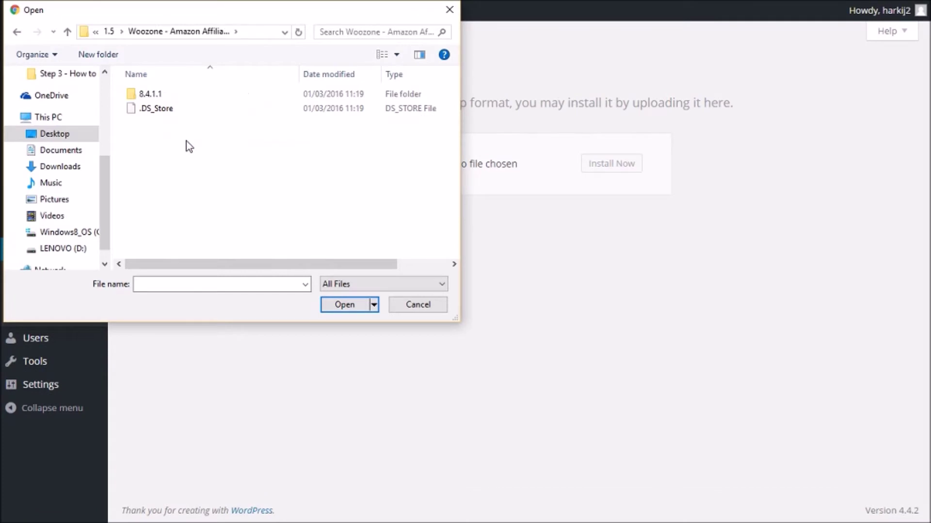
double_click(151, 93)
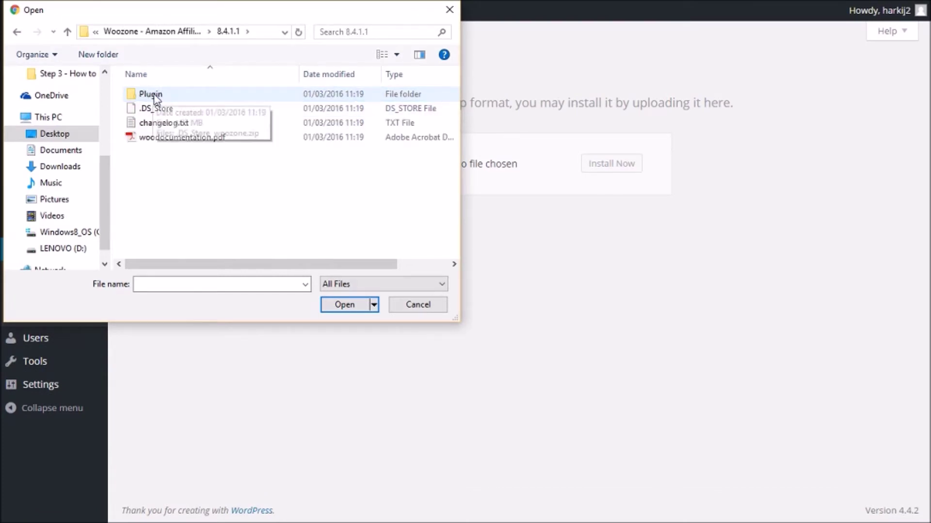
double_click(154, 97)
click(156, 110)
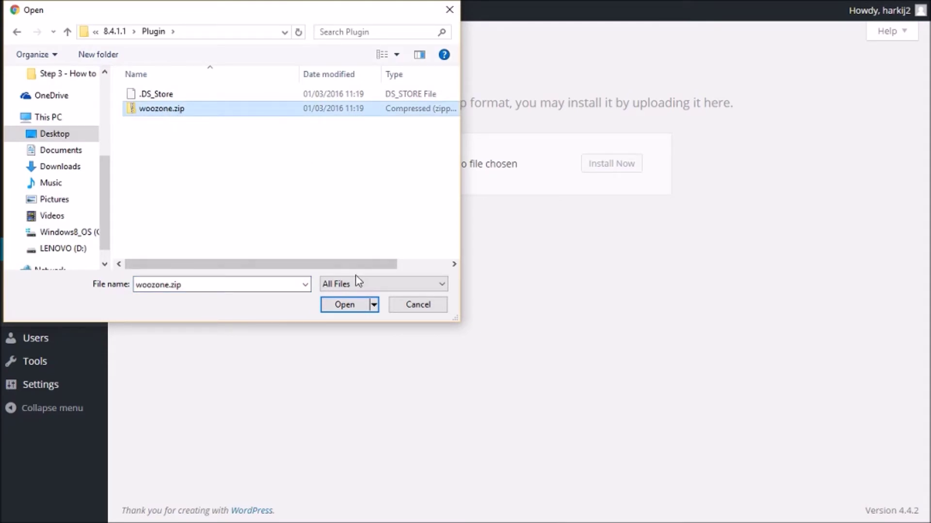
click(348, 306)
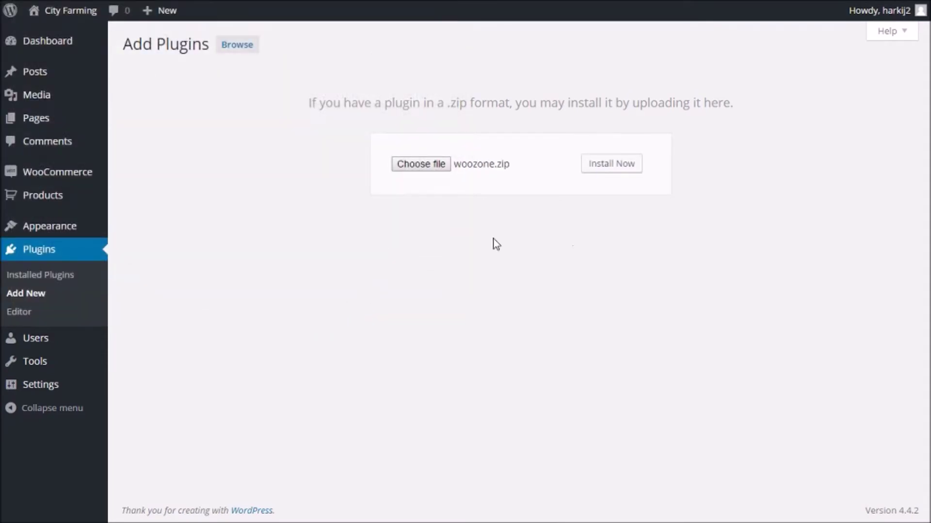
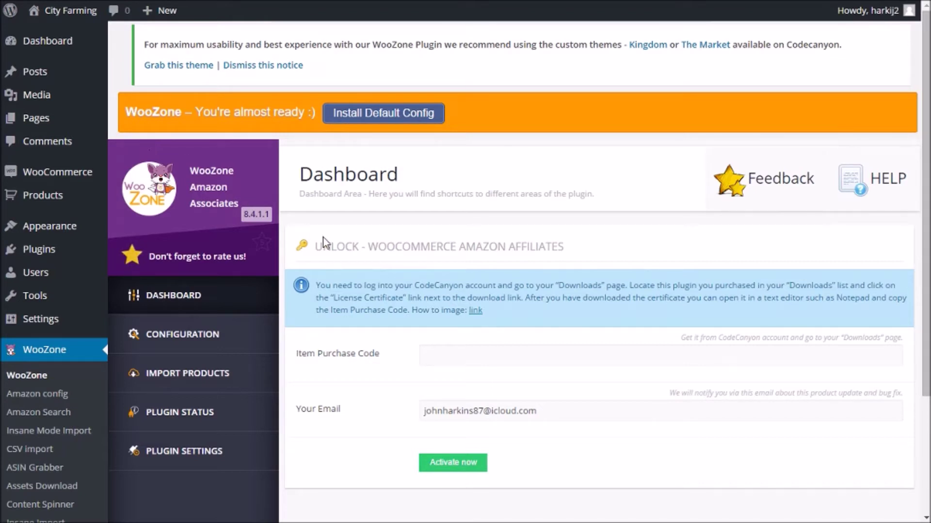
Step: On CodeCanyon, open the WooZone - Amazon Associates Bundle Pack from the account's downloads and find the Purchase codes section on its support page
click(441, 354)
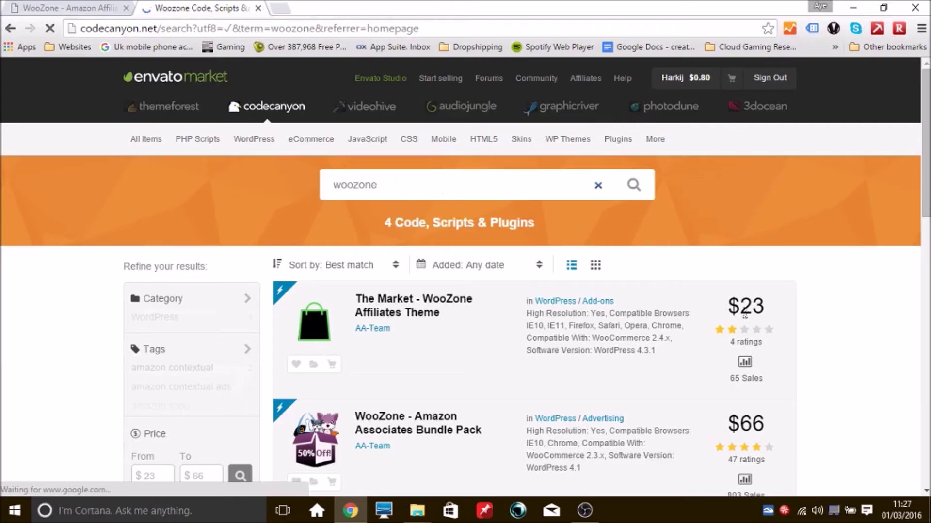
mouse_move(698, 80)
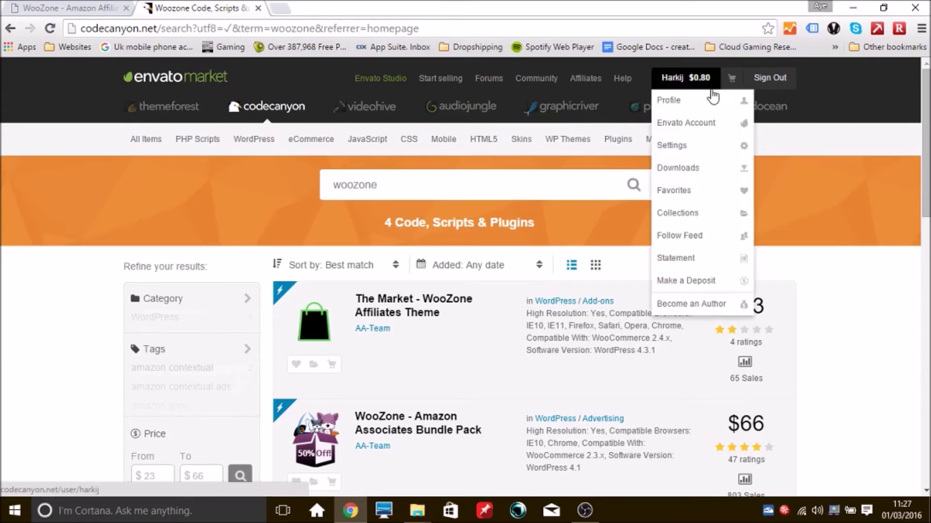
click(693, 169)
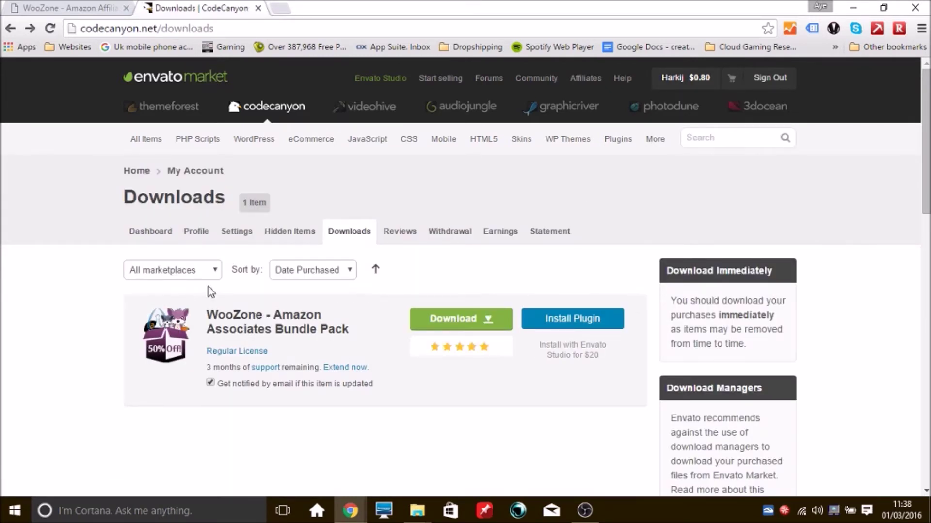
click(250, 335)
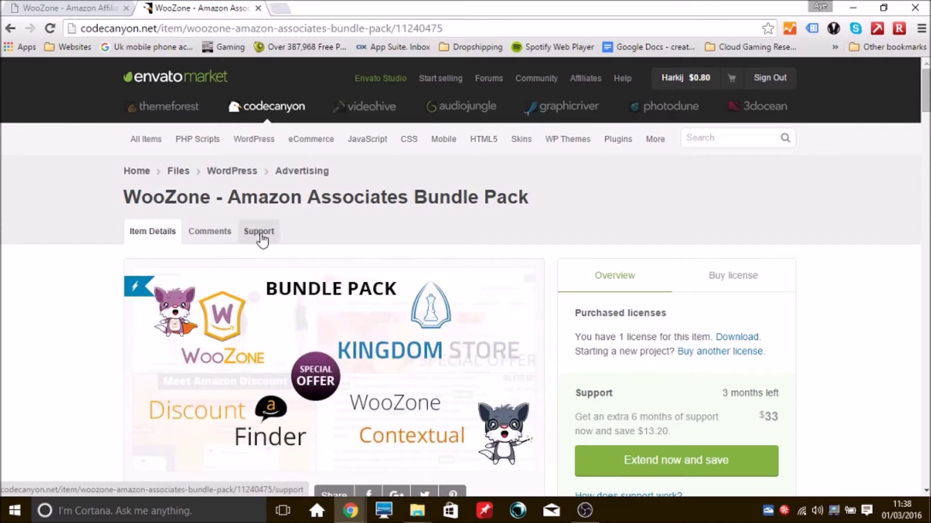
click(258, 234)
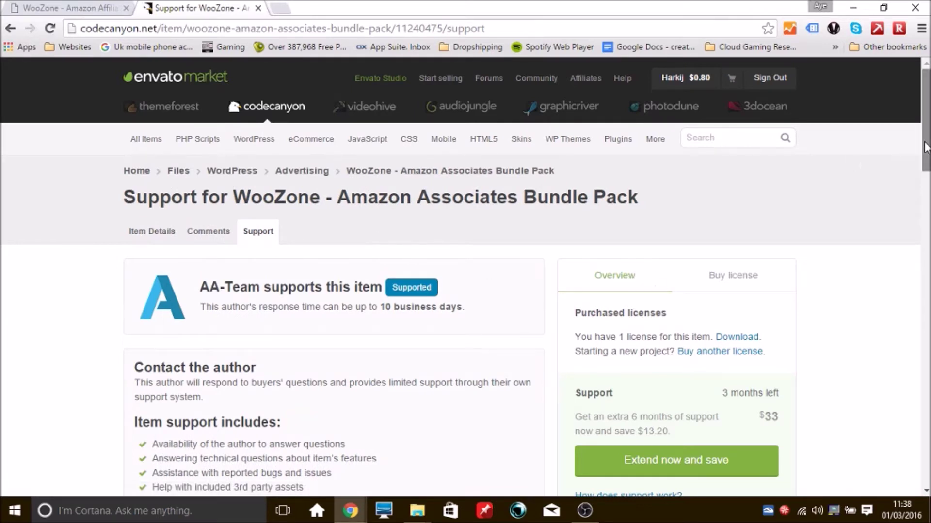
drag(926, 147, 926, 228)
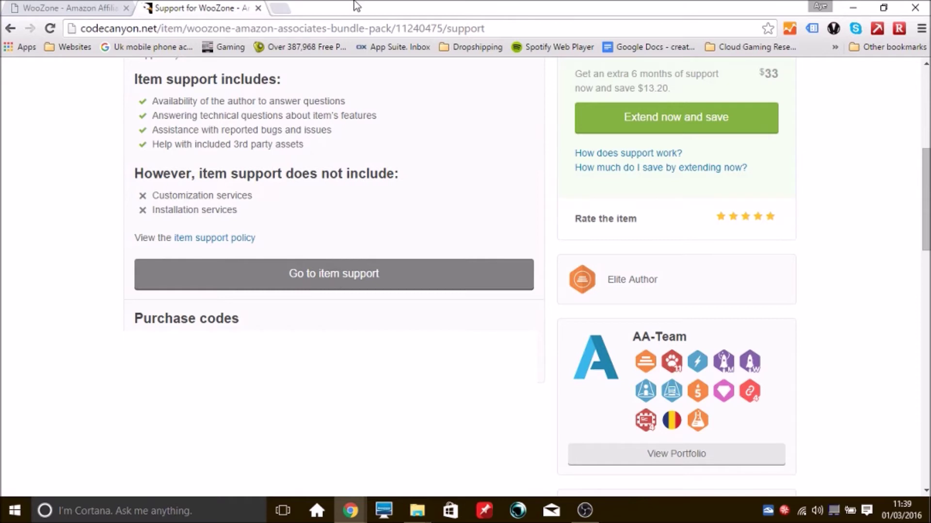
Step: Paste the item purchase code into the WooZone unlock form on the WordPress site and activate the plugin
click(78, 8)
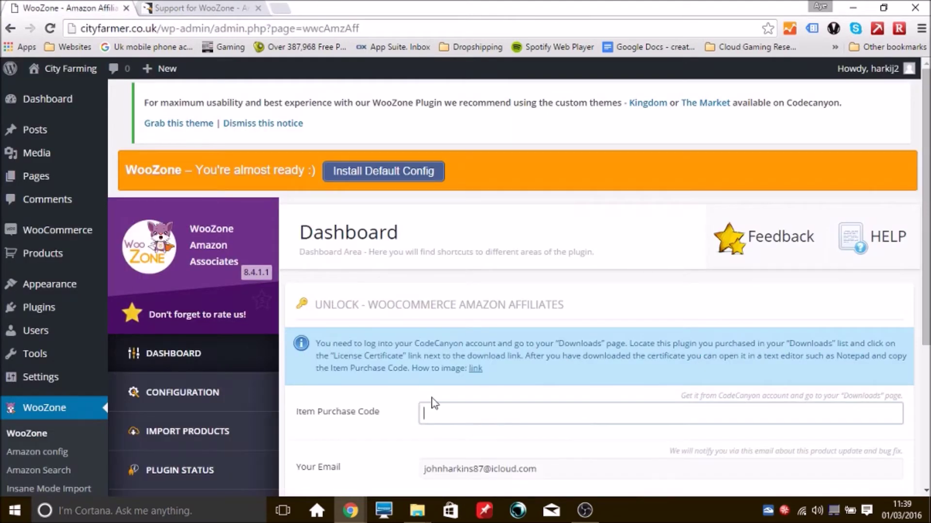
key(ctrl+v)
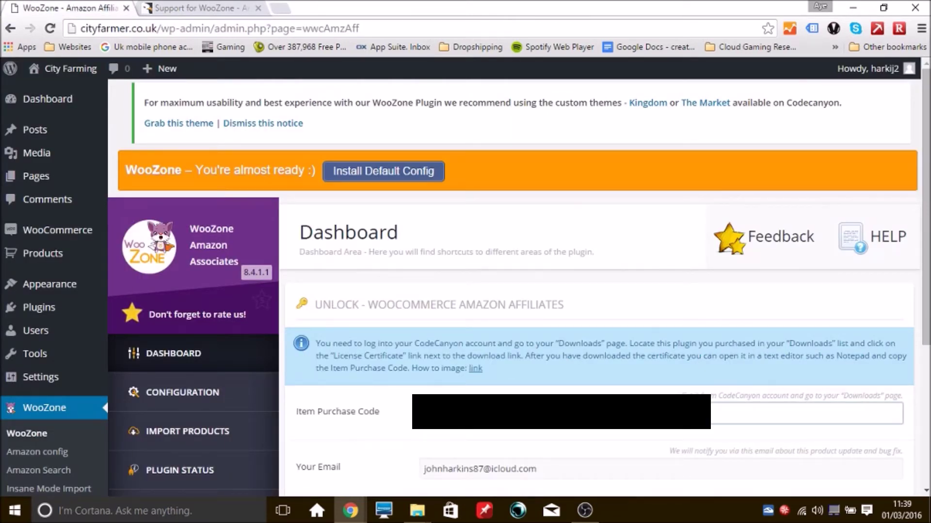
click(508, 441)
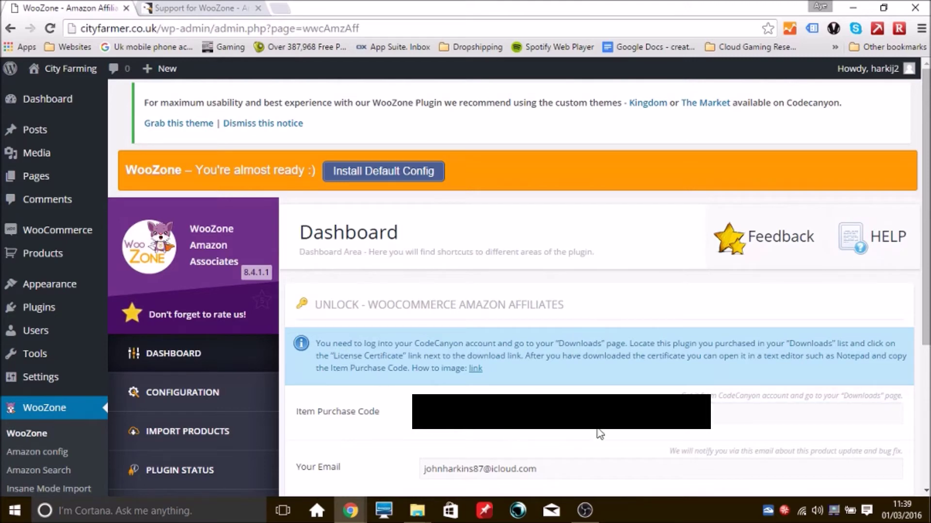
scroll(824, 353, down, 2)
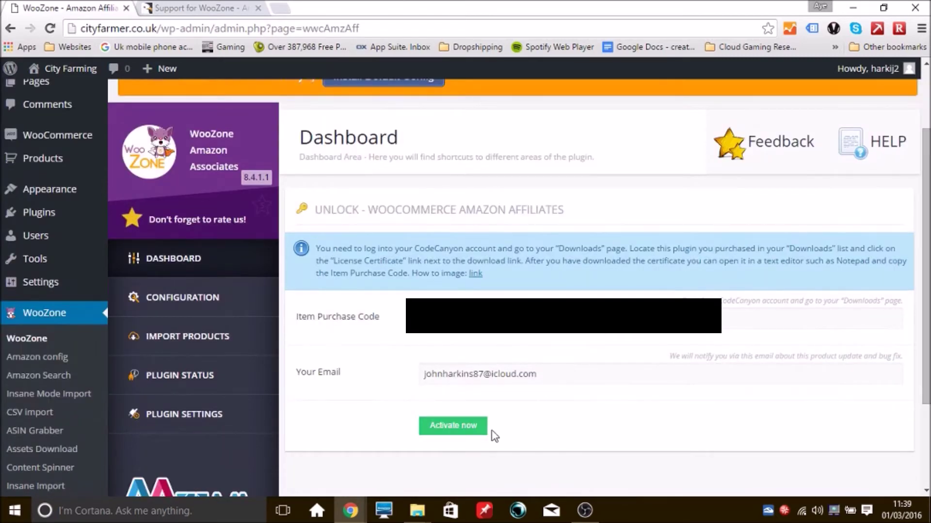
click(472, 432)
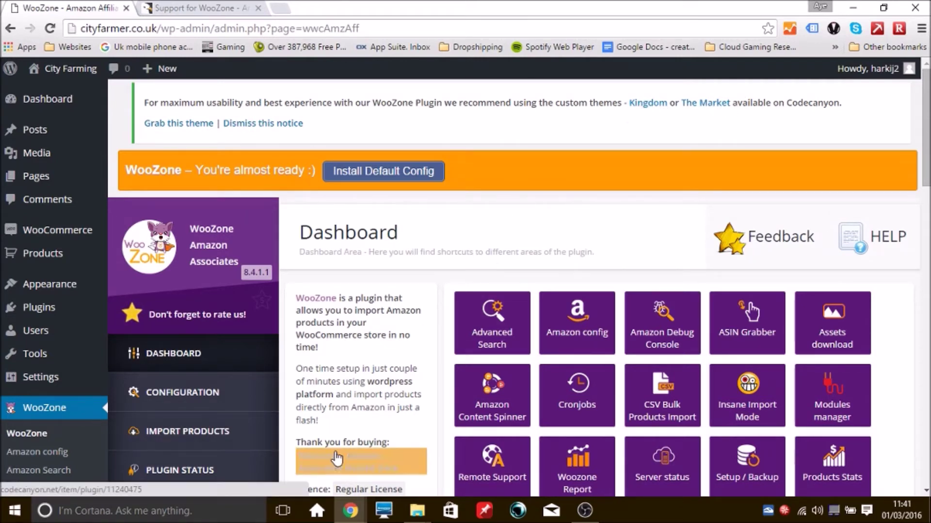
Step: Open the upload form for adding a new theme to the site
mouse_move(350, 510)
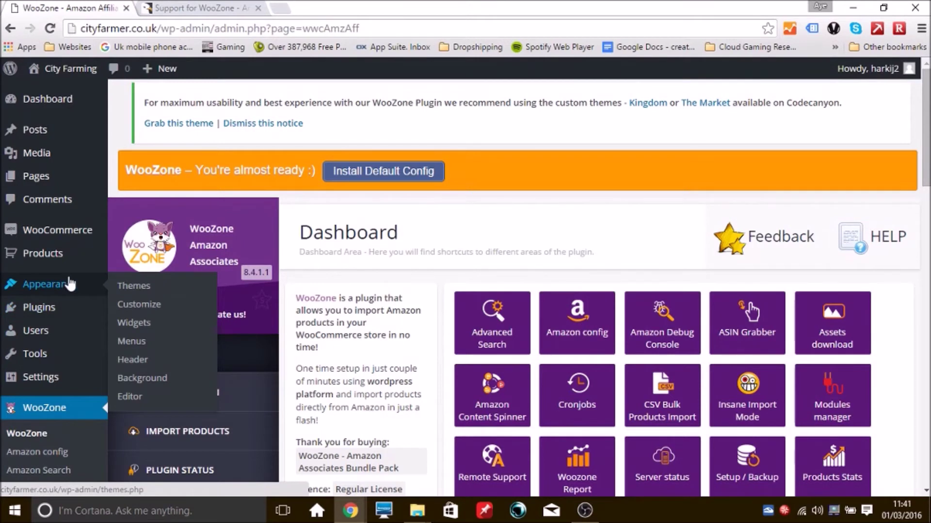
click(136, 287)
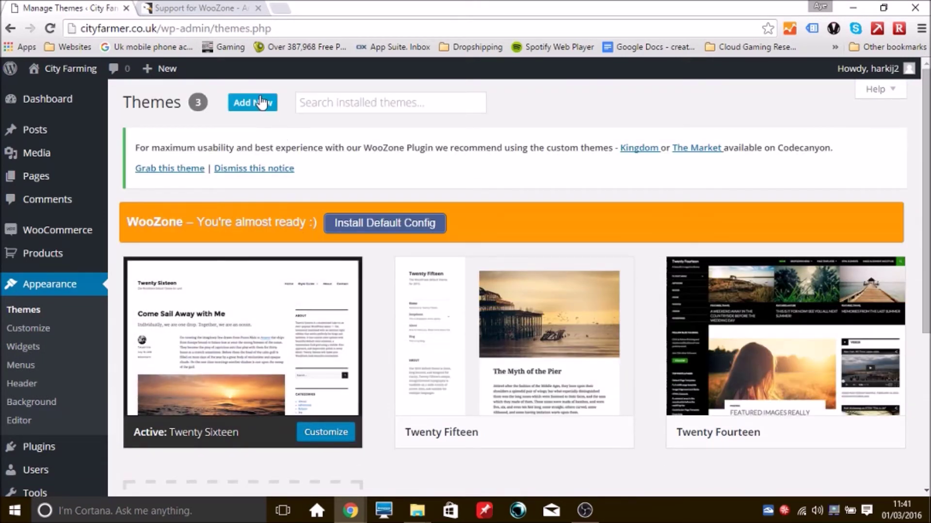
click(261, 104)
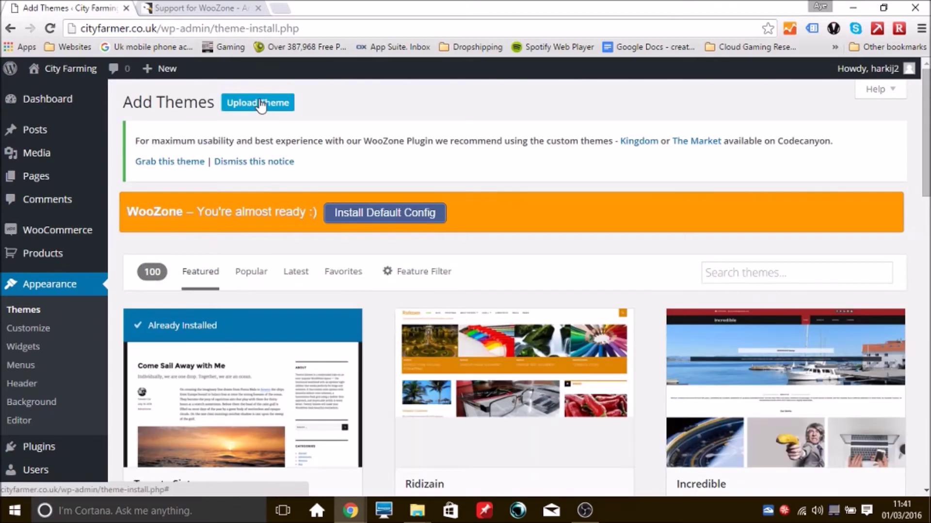
click(273, 105)
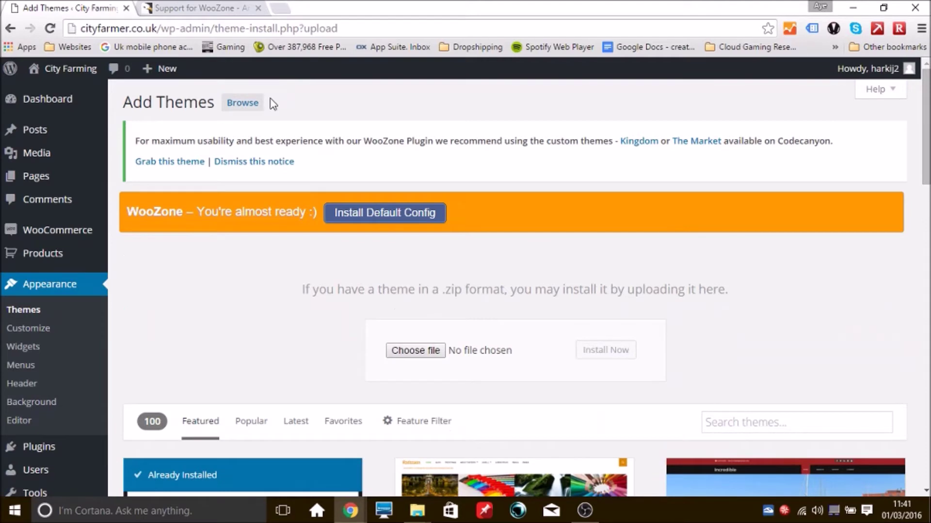
Step: Upload kingdom.zip from 1.5 > Kingdom - Amazon Affiliates Theme > 1.6.2 in the desktop's extracted bundle folder, then install and activate the theme
click(415, 352)
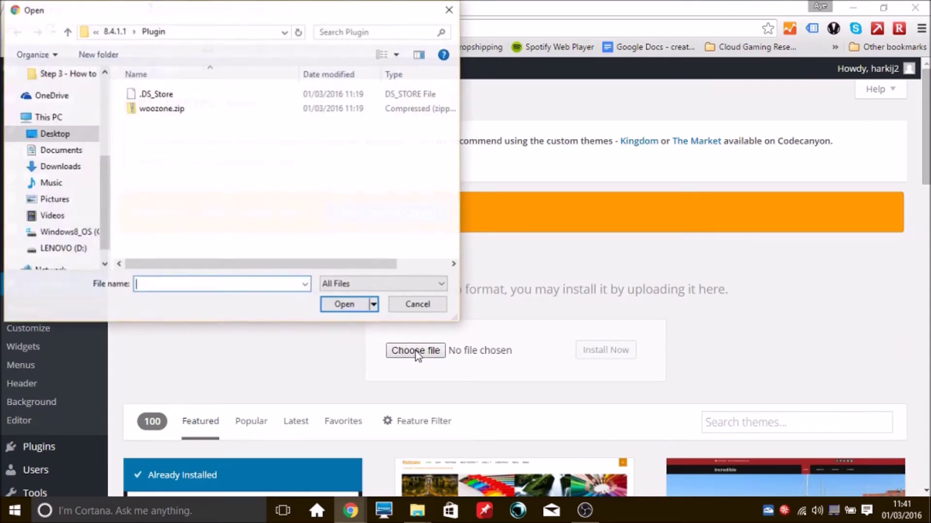
click(68, 33)
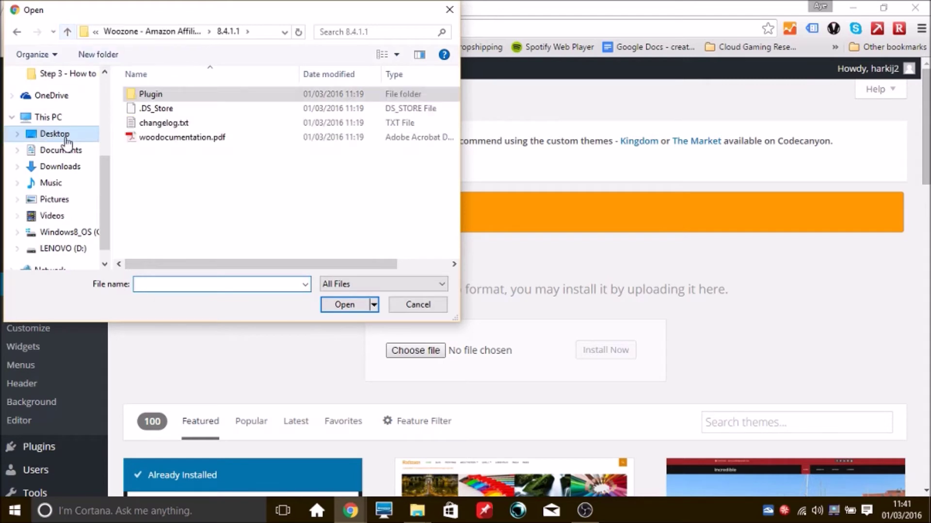
click(57, 136)
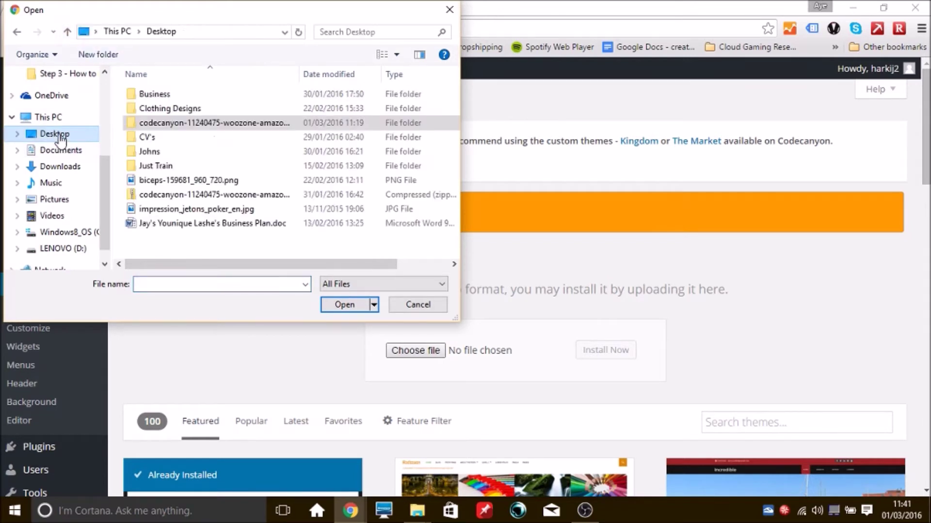
double_click(192, 123)
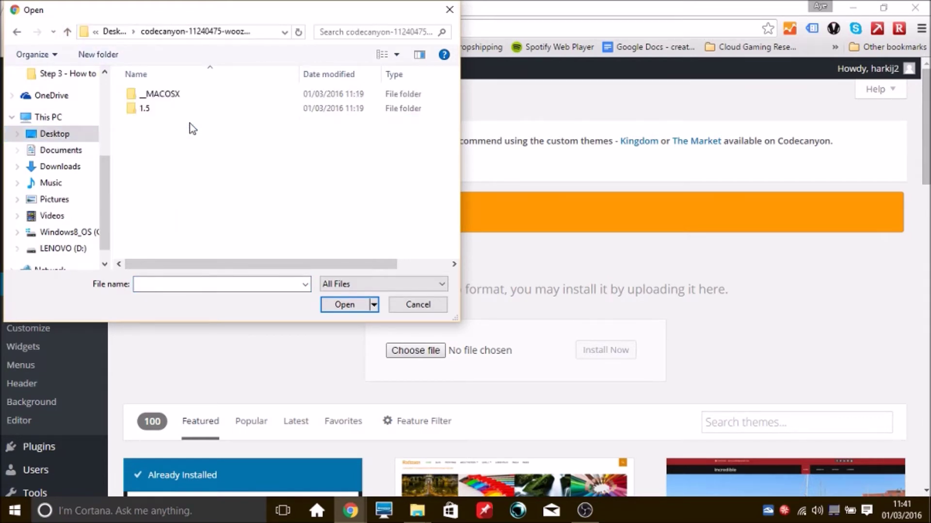
double_click(142, 109)
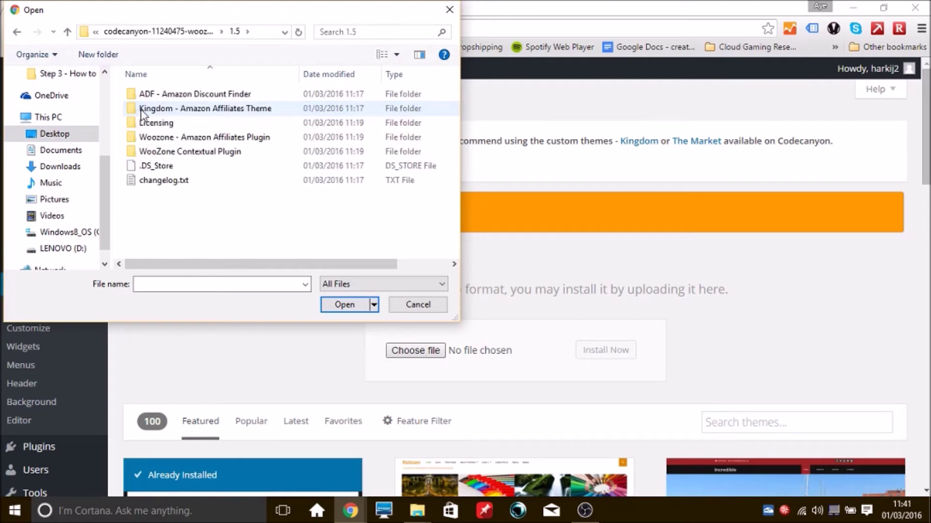
double_click(234, 110)
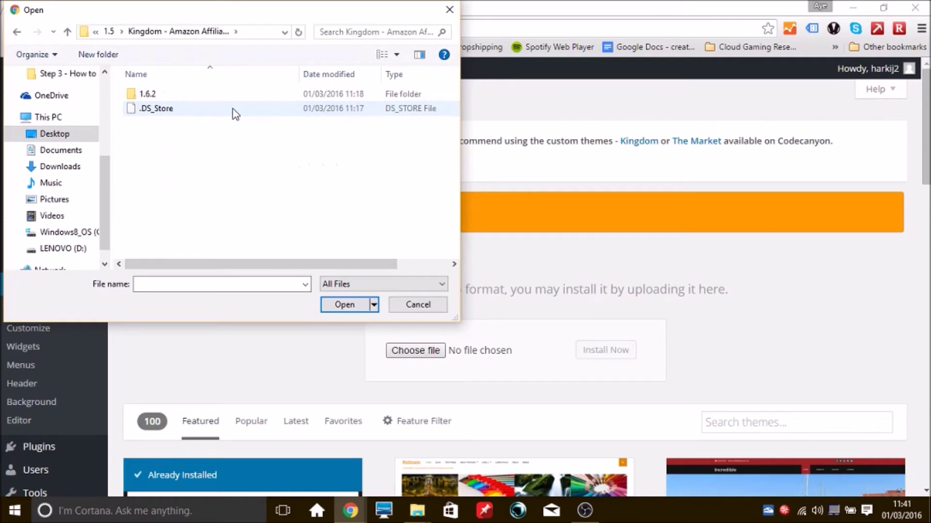
double_click(147, 94)
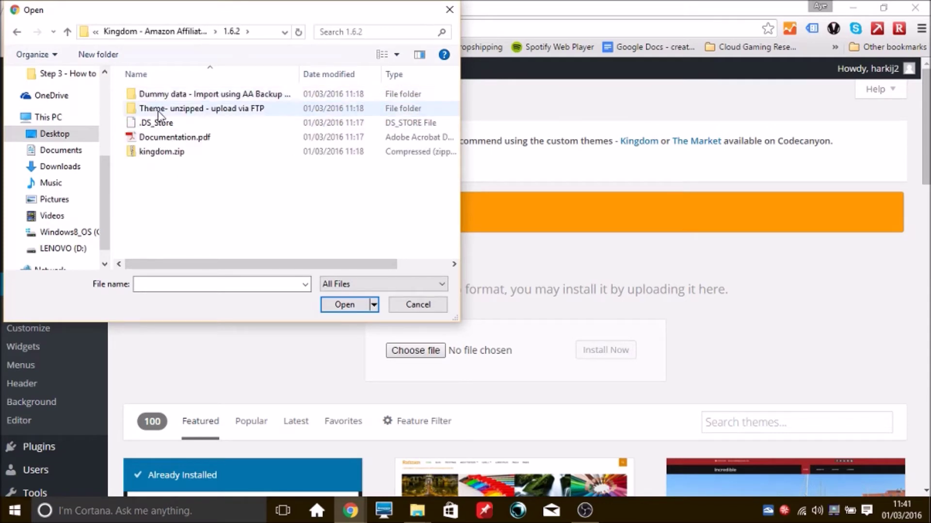
click(168, 154)
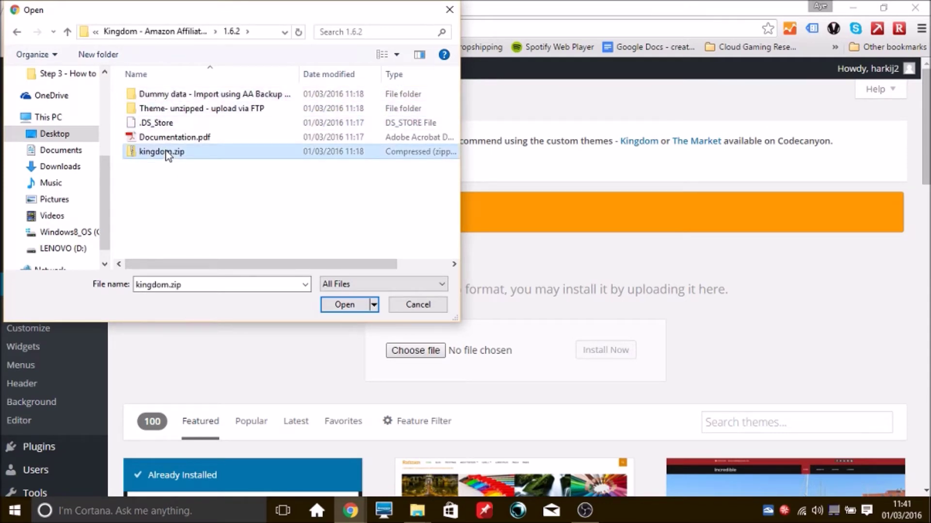
click(345, 304)
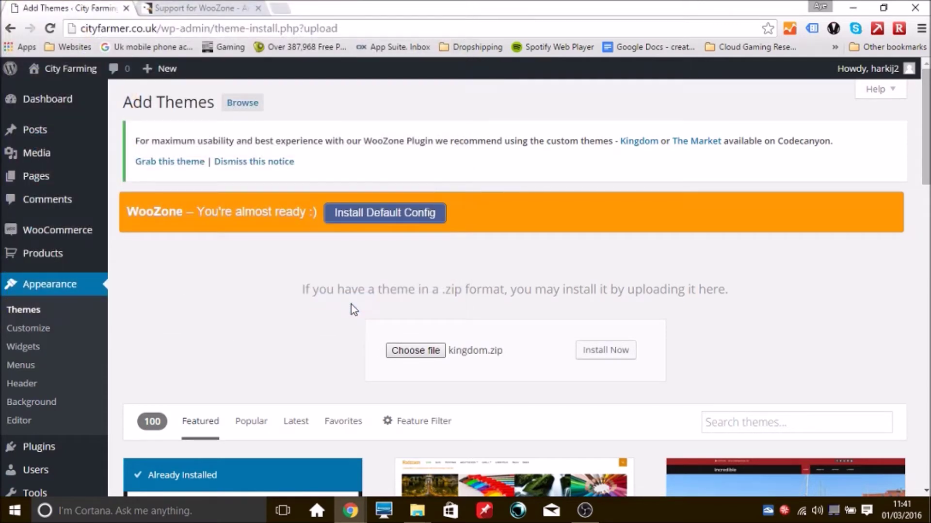
click(601, 351)
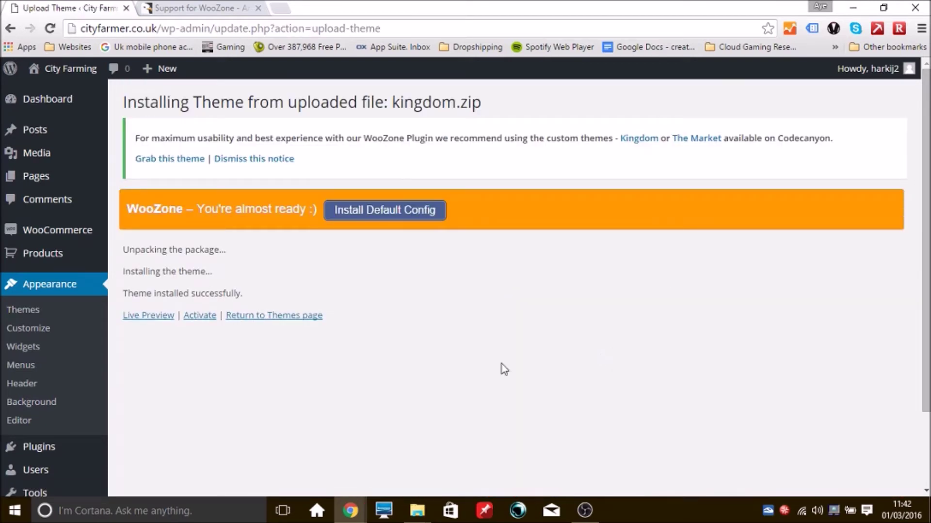
click(200, 318)
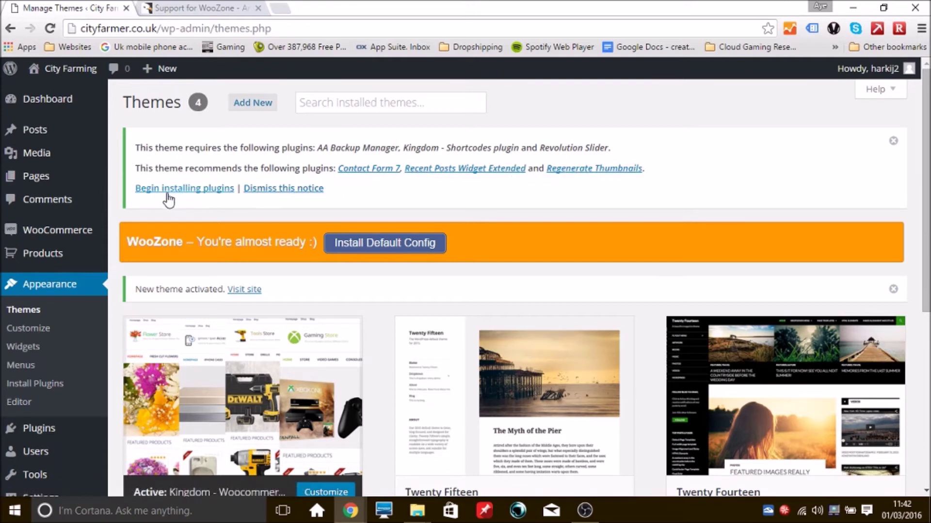
Step: Bulk-install all of the Kingdom theme's required and recommended plugins, from AA Backup Manager to Regenerate Thumbnails
click(183, 192)
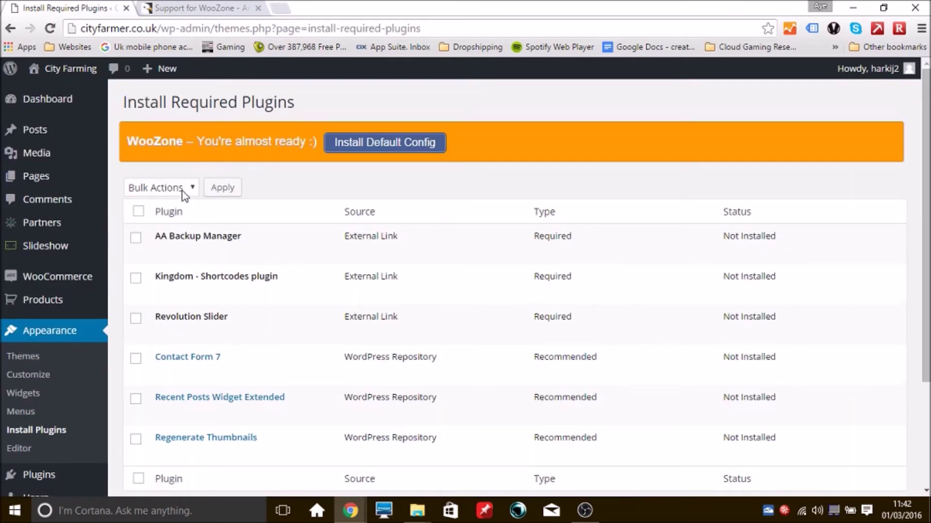
click(139, 213)
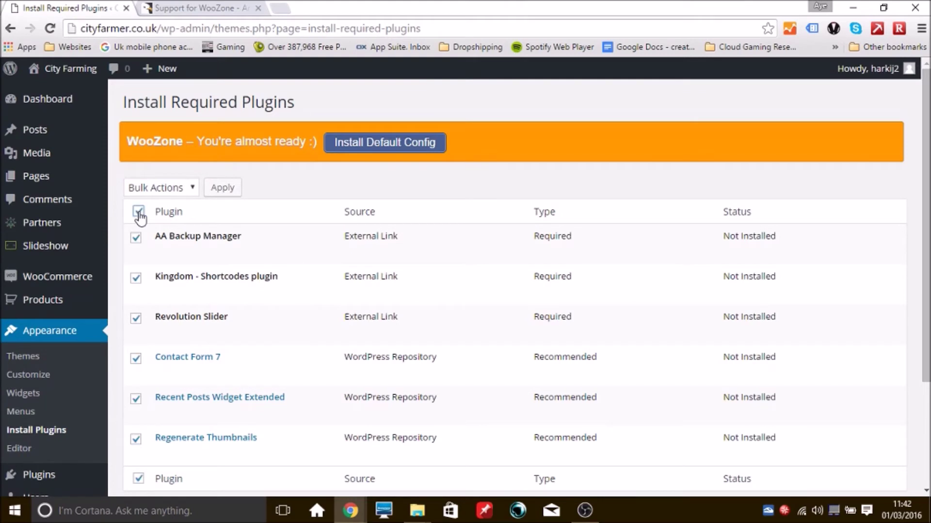
click(194, 189)
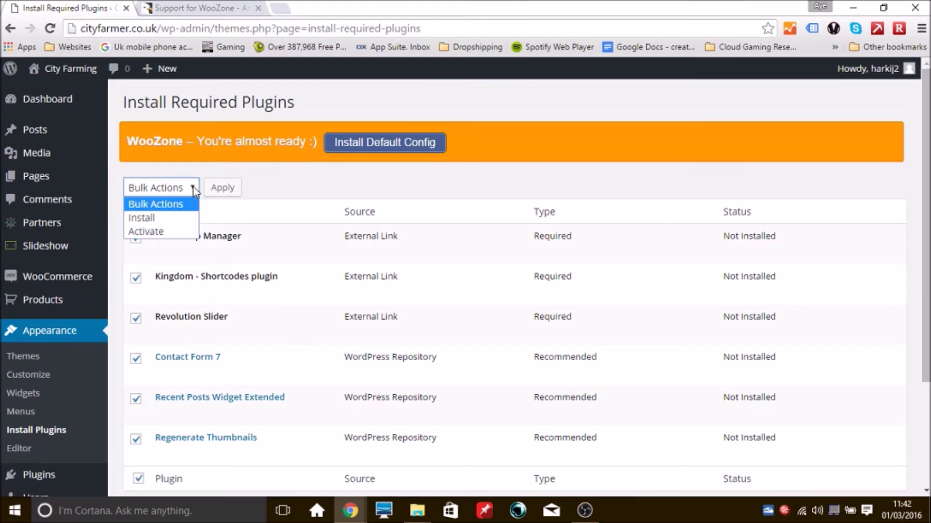
click(192, 219)
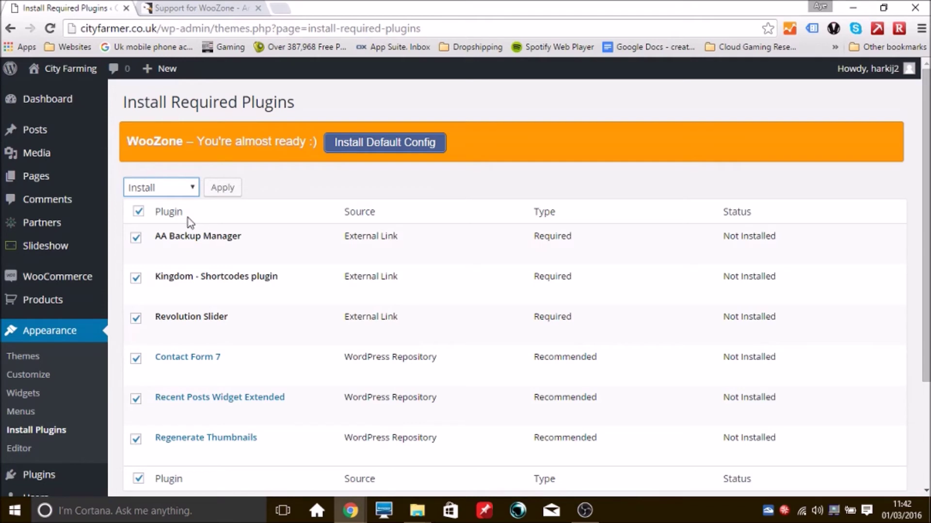
click(226, 191)
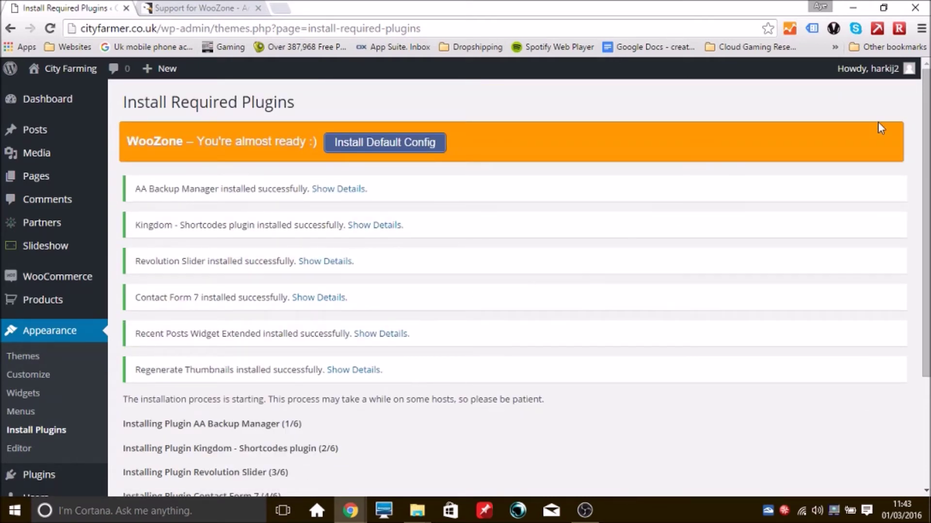
Step: Return to the required plugins installer and bulk-activate all the plugins listed there
scroll(924, 140, down, 3)
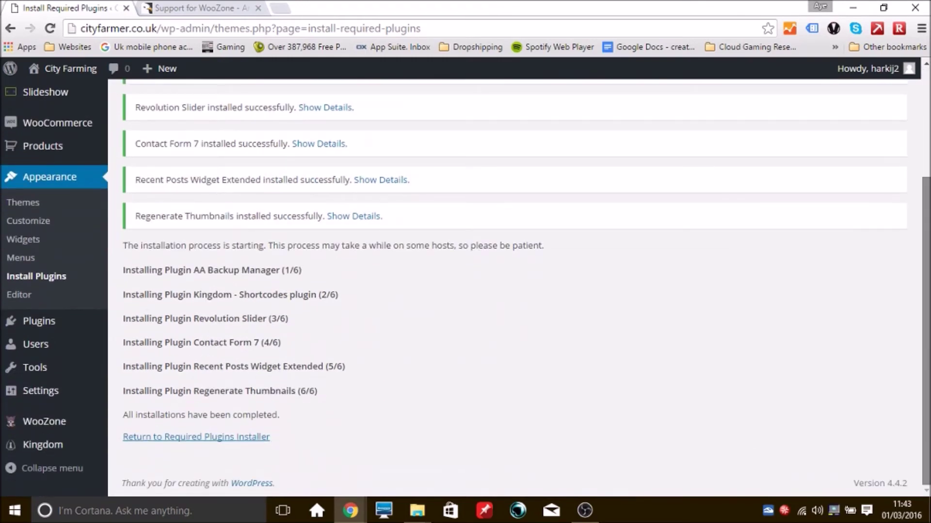
click(225, 437)
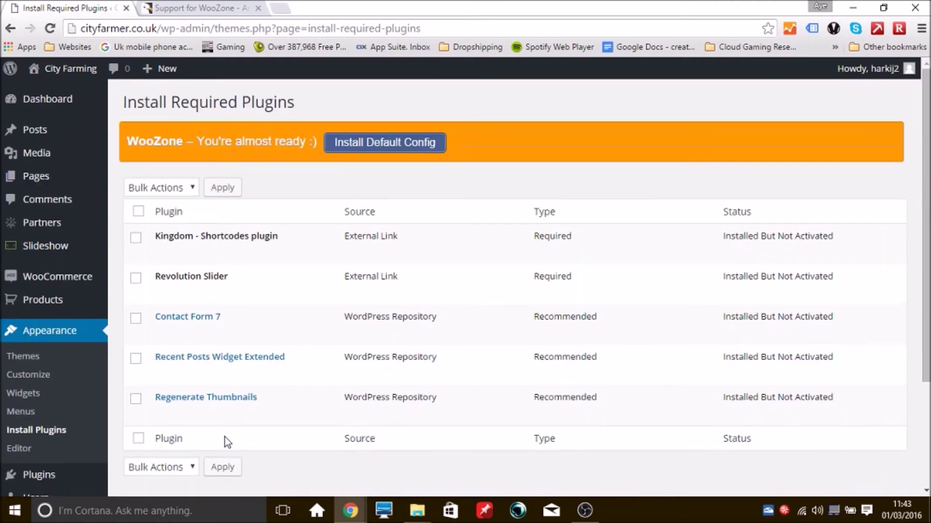
click(139, 212)
click(197, 189)
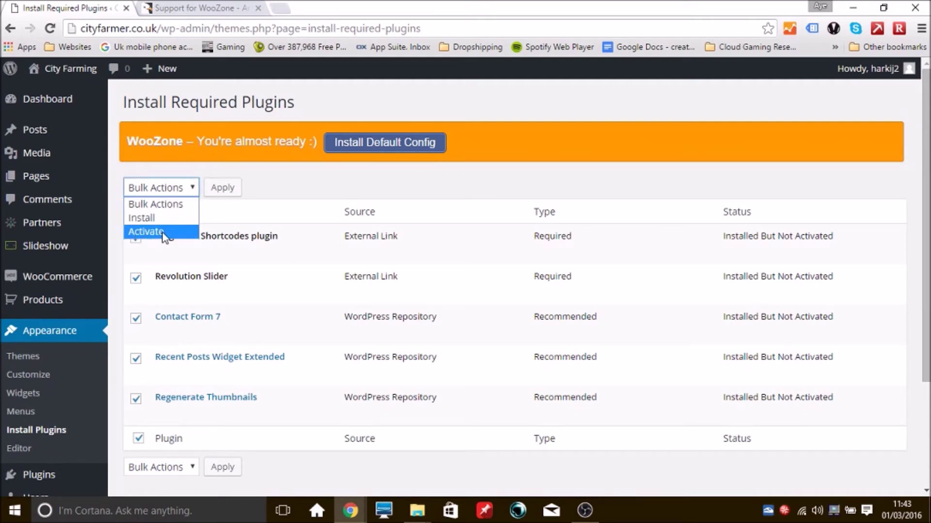
click(133, 232)
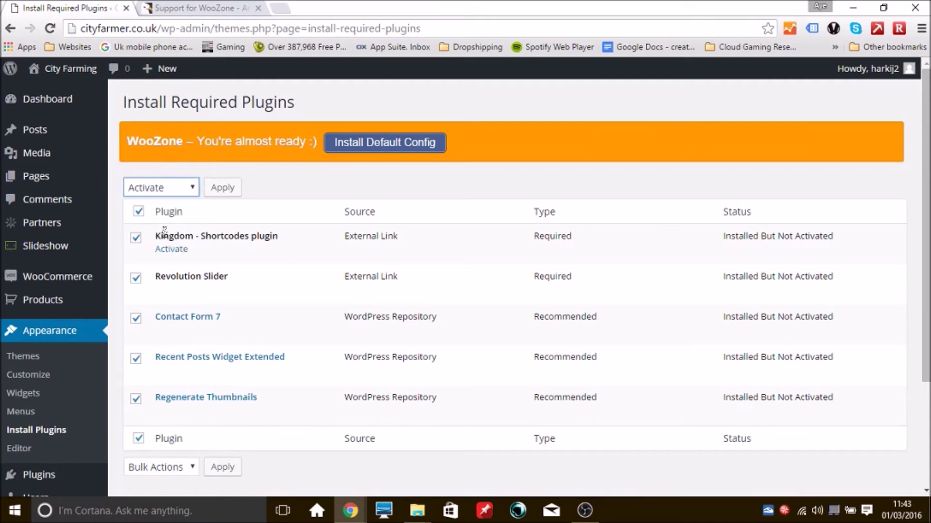
click(219, 193)
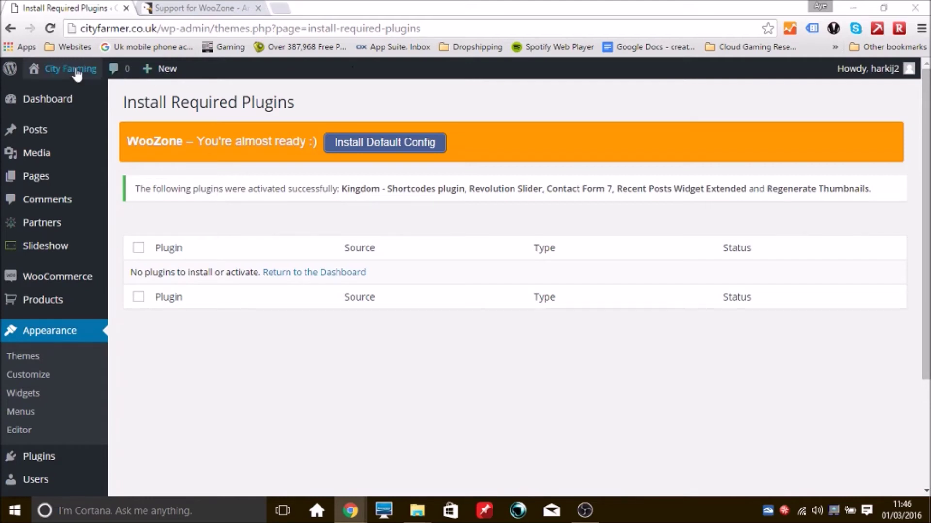
Step: Visit the public site to check its front page with the Kingdom theme, and go back to the WordPress admin
mouse_move(58, 70)
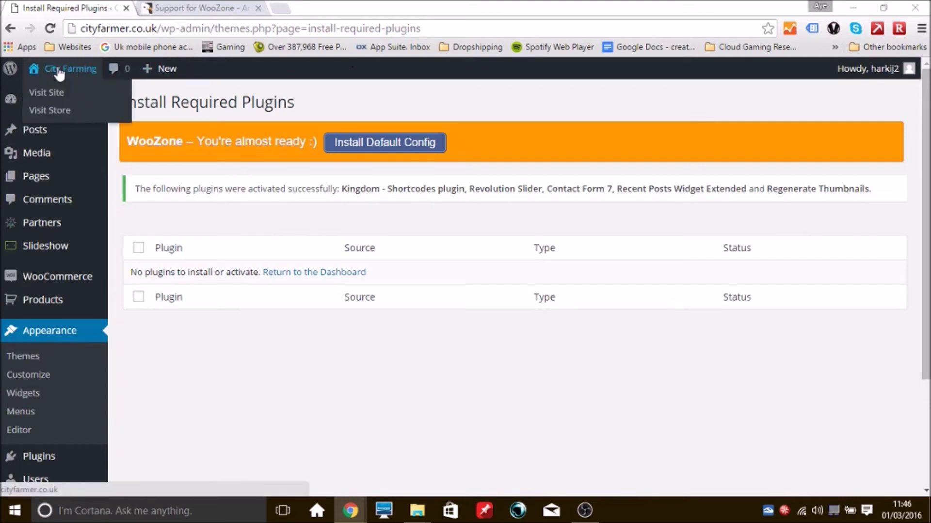
click(52, 97)
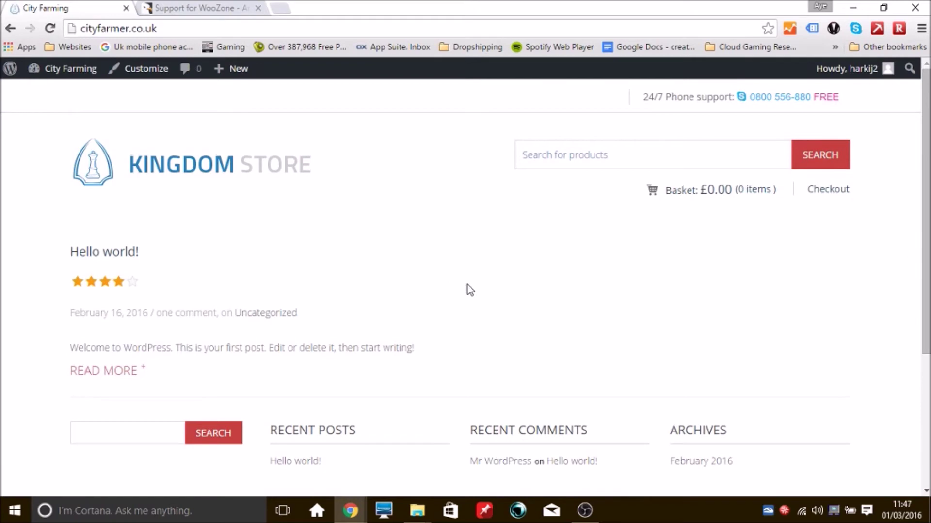
mouse_move(925, 156)
mouse_down()
mouse_move(924, 287)
mouse_move(924, 156)
mouse_up()
mouse_move(38, 72)
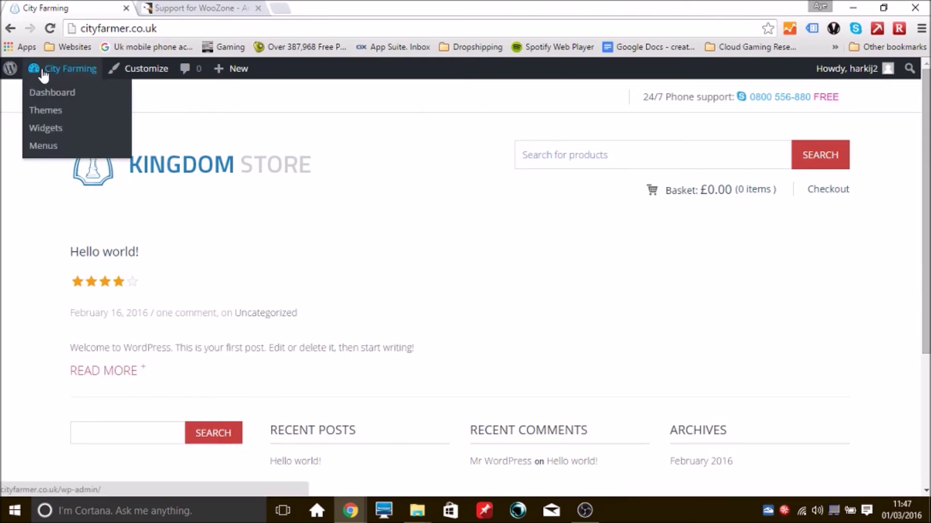
click(43, 73)
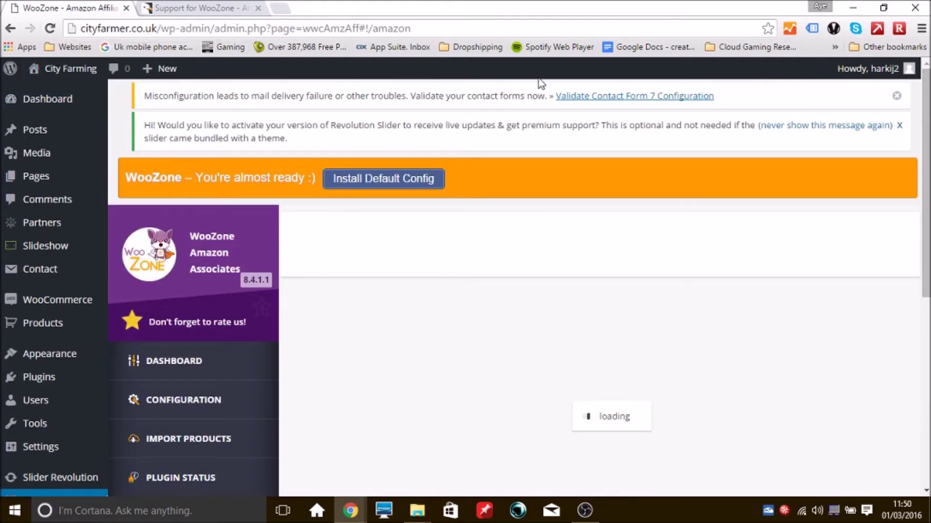
Step: Validate the Contact Form 7 configuration for the contact form and dismiss the Revolution Slider activation notice
click(624, 96)
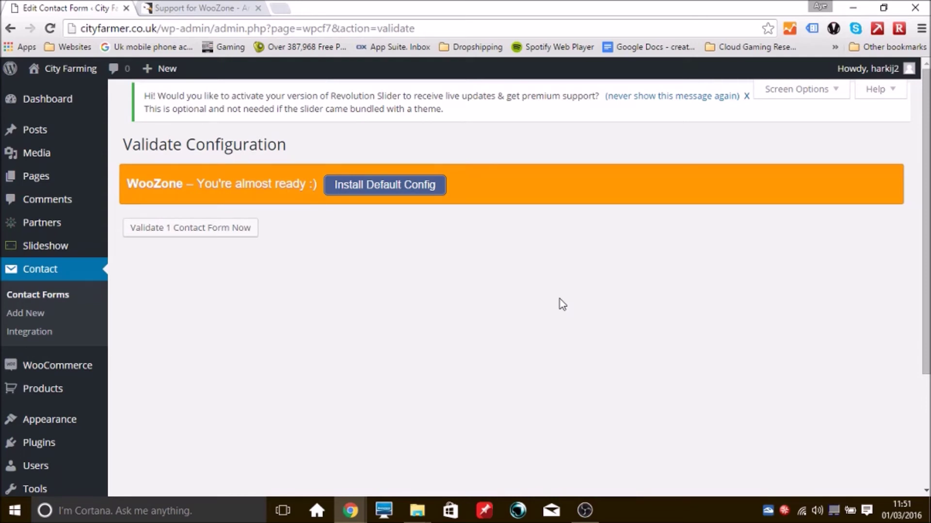
click(233, 230)
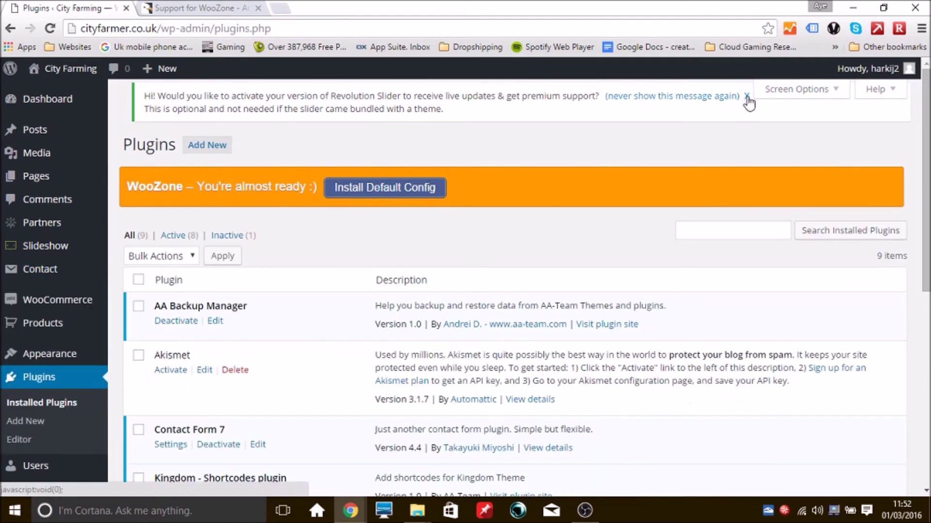
click(744, 100)
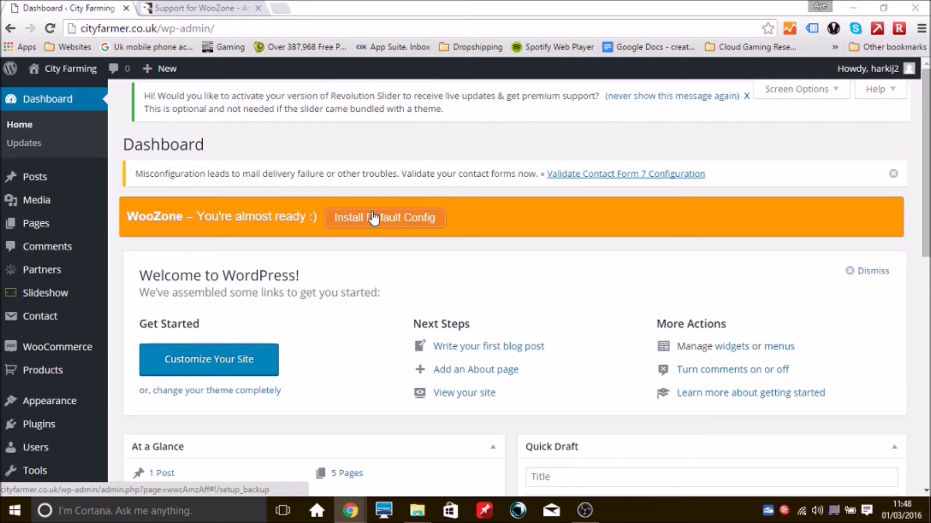
Step: Load WooZone's default configuration in Setup / Backup and install those plugin settings
click(379, 218)
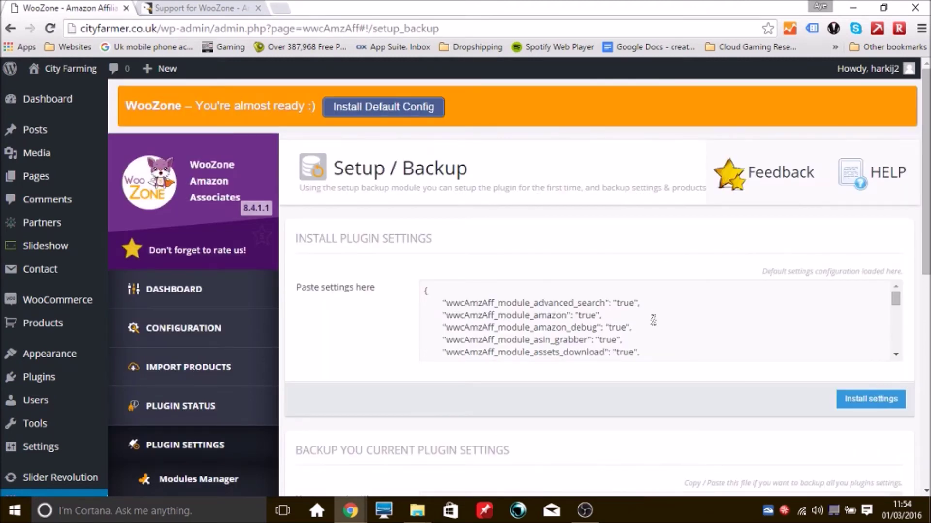
click(870, 405)
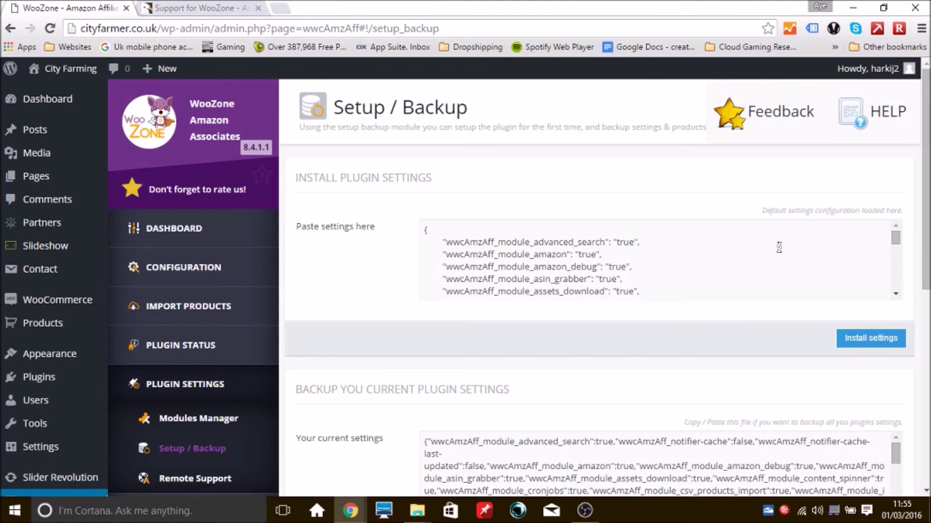
scroll(383, 311, down, 1)
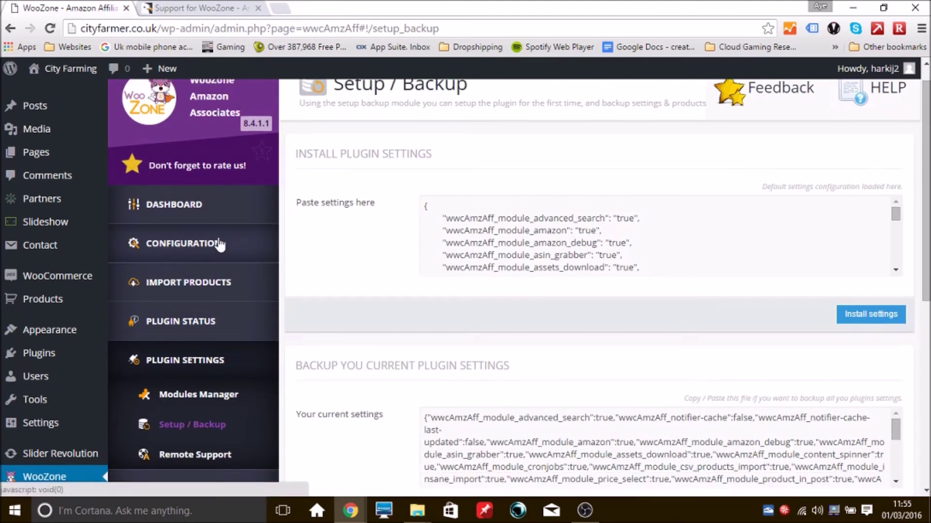
Step: Open WooZone's Amazon config and set the Amazon locations to United Kingdom
click(184, 245)
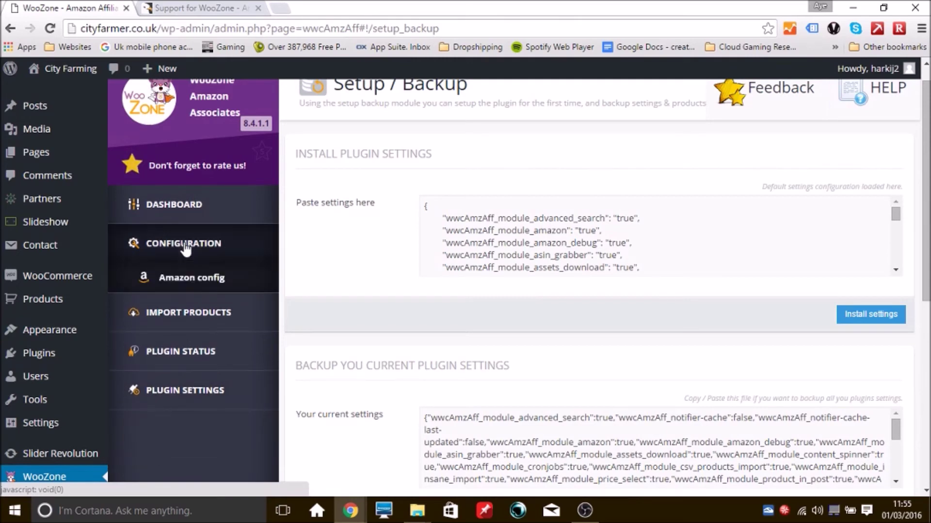
click(184, 283)
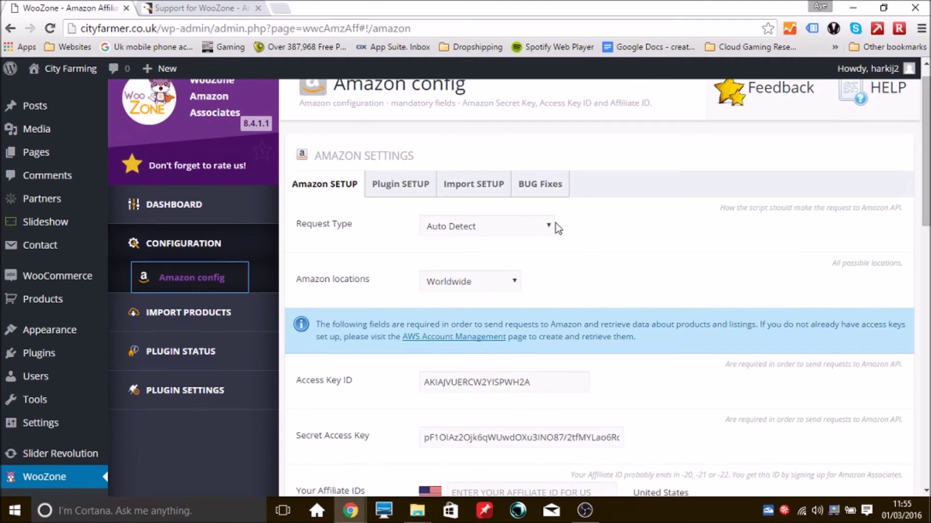
click(512, 282)
click(463, 344)
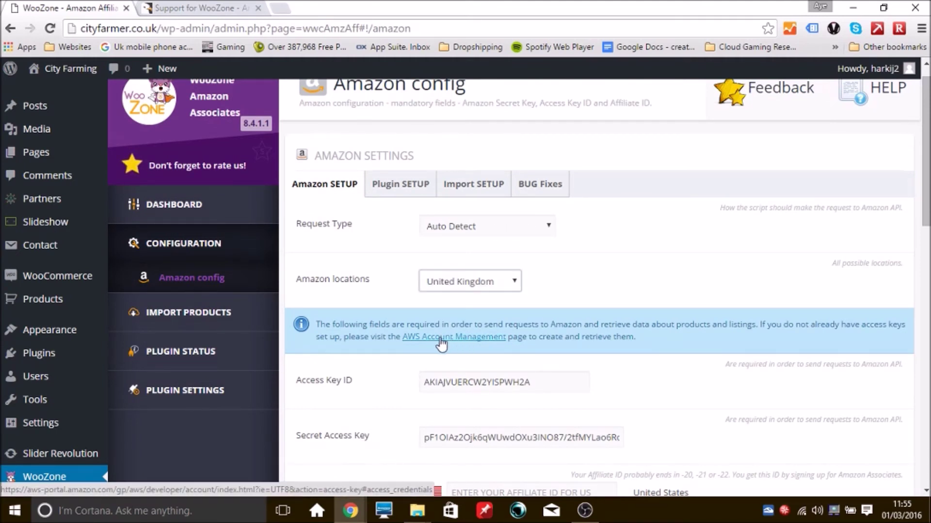
Step: Open the AWS Account Management page, sign in with the account e-mail and password, and close the security credentials notice
click(446, 342)
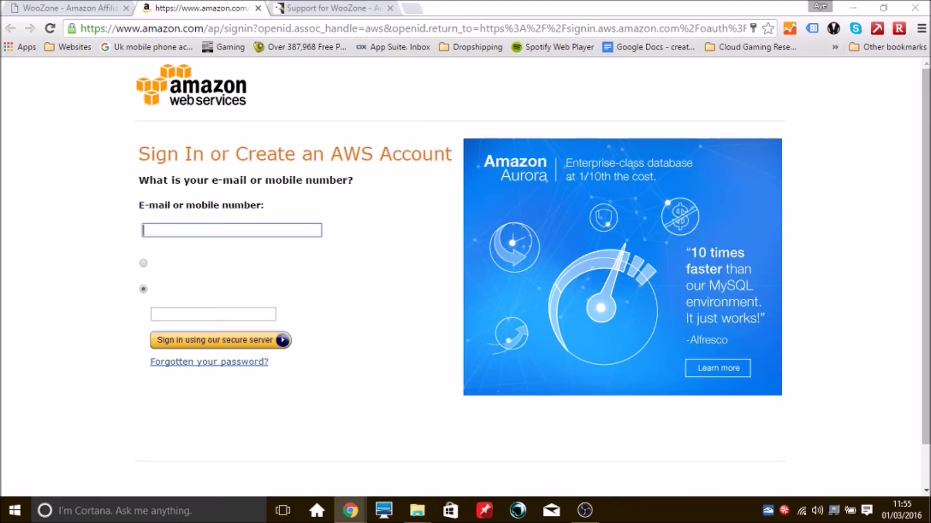
click(371, 250)
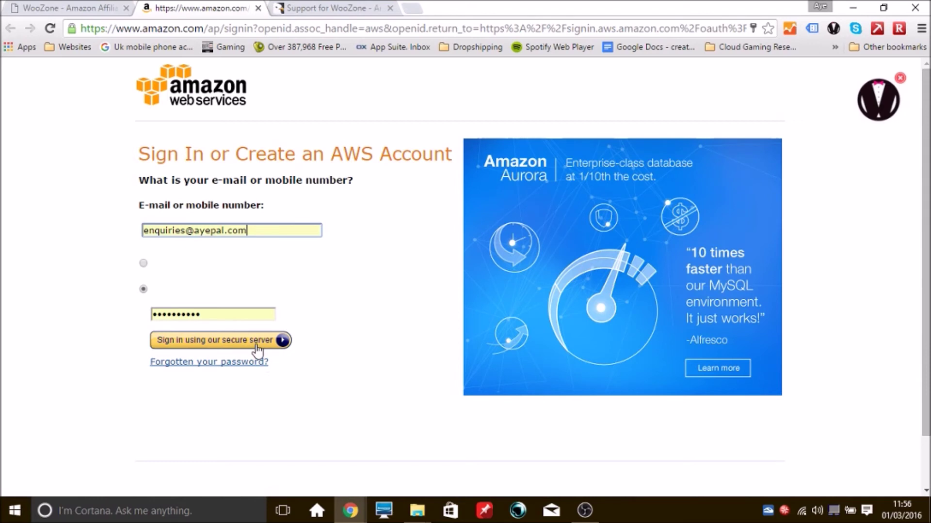
click(257, 345)
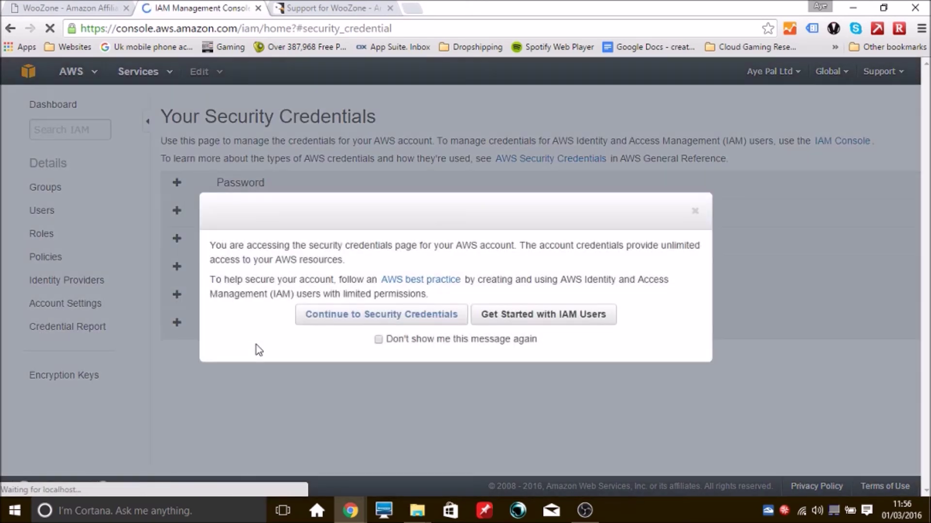
click(693, 212)
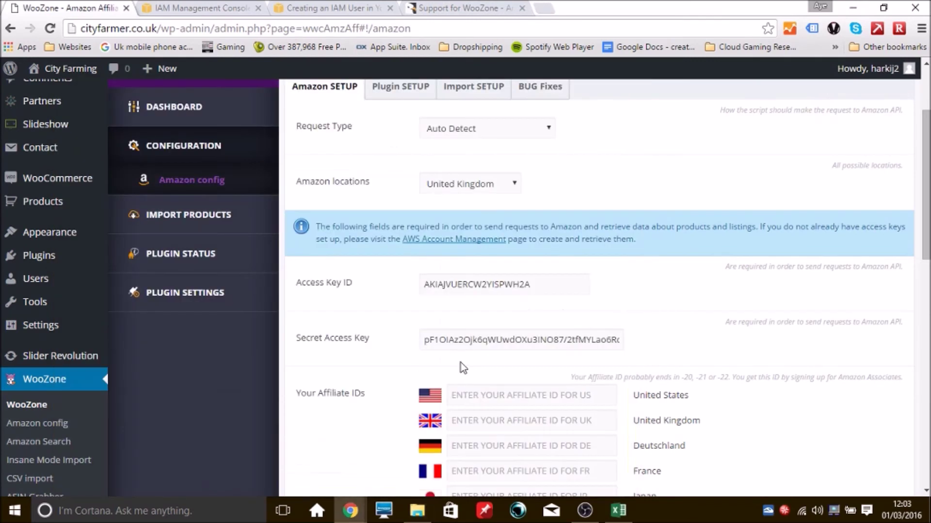
Step: Clear the default Access Key ID and Secret Access Key in WooZone's Amazon settings
drag(546, 279, 425, 286)
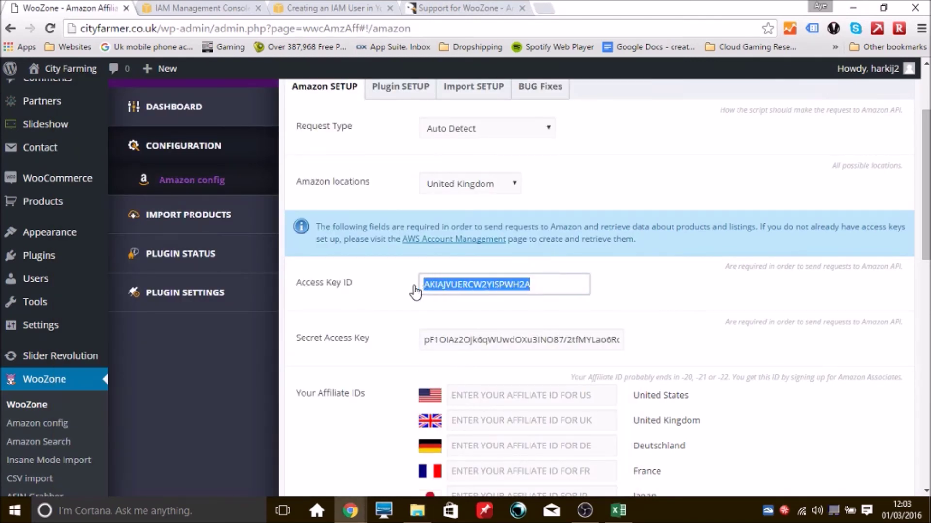
key(BackSpace)
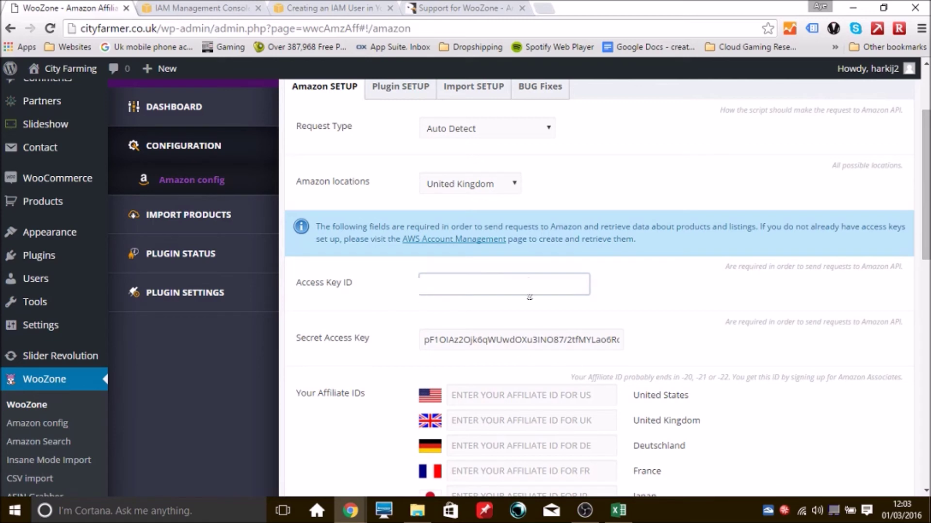
click(594, 310)
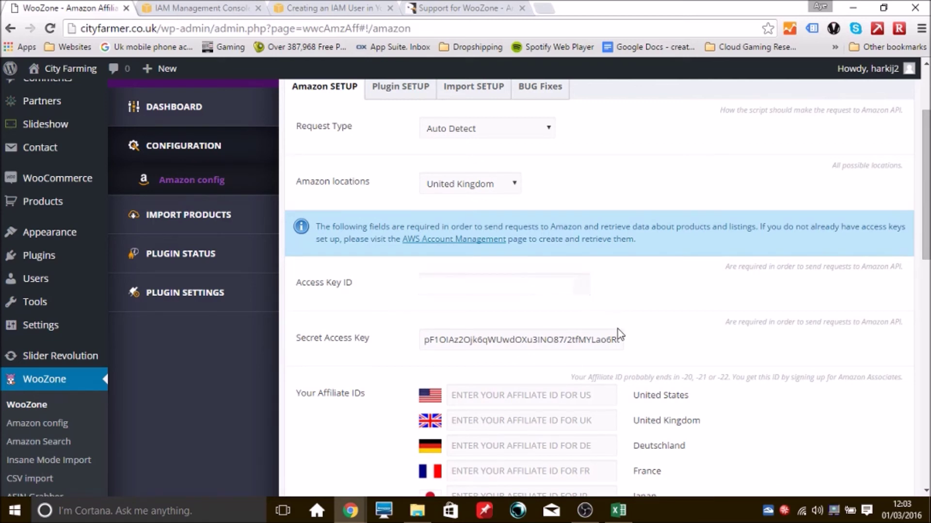
drag(426, 339, 650, 337)
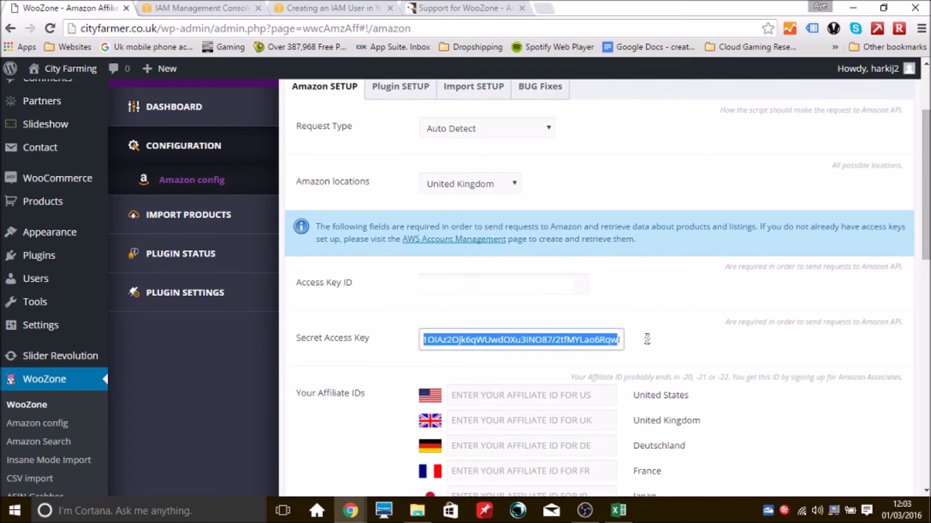
key(BackSpace)
mouse_move(618, 519)
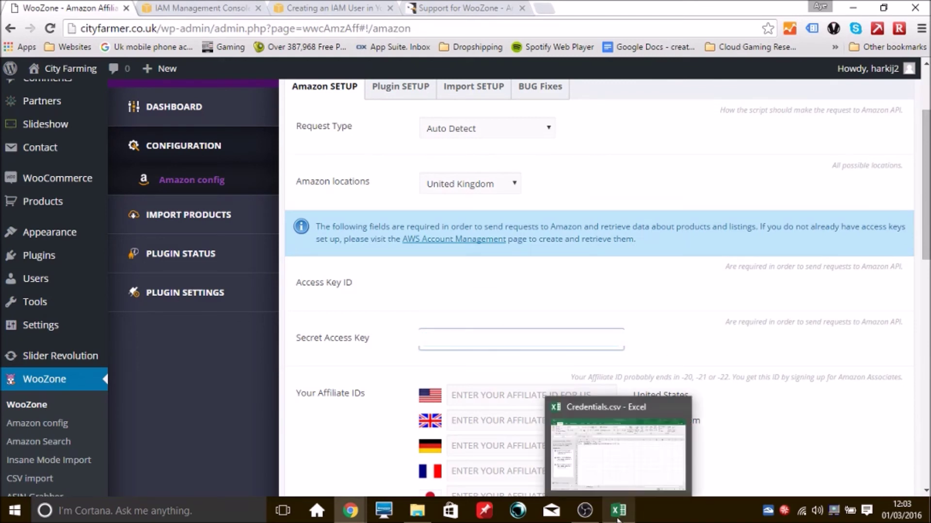
mouse_move(417, 520)
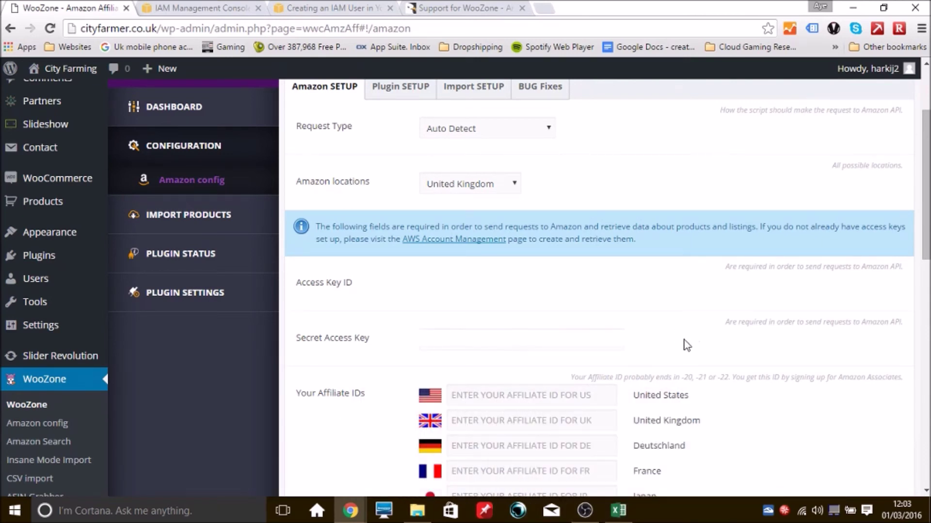
Step: Sign in to Amazon.co.uk Associates with the account e-mail and password, and open the tracking ID management page
click(559, 398)
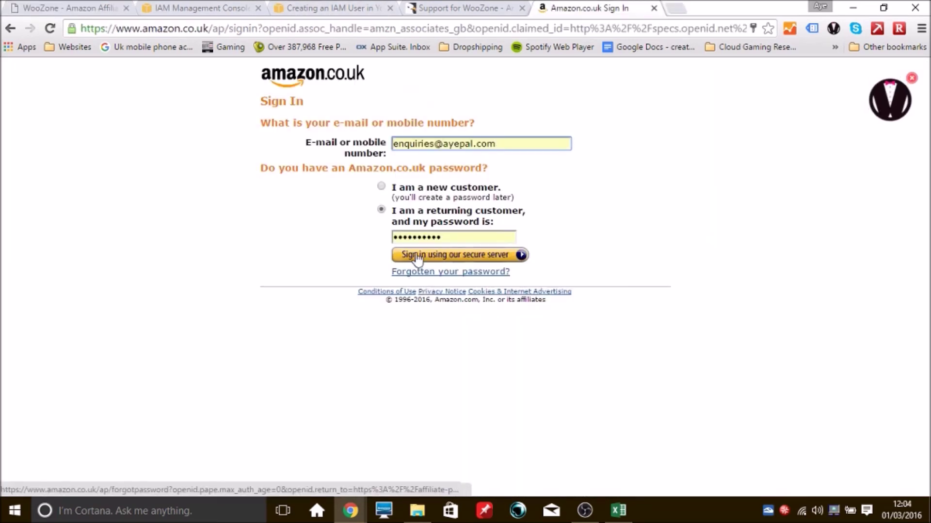
click(417, 257)
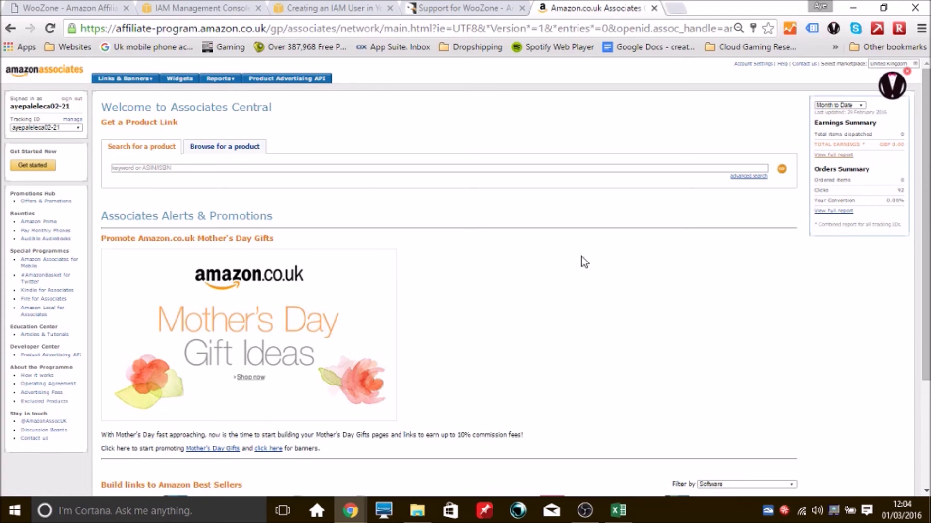
click(77, 120)
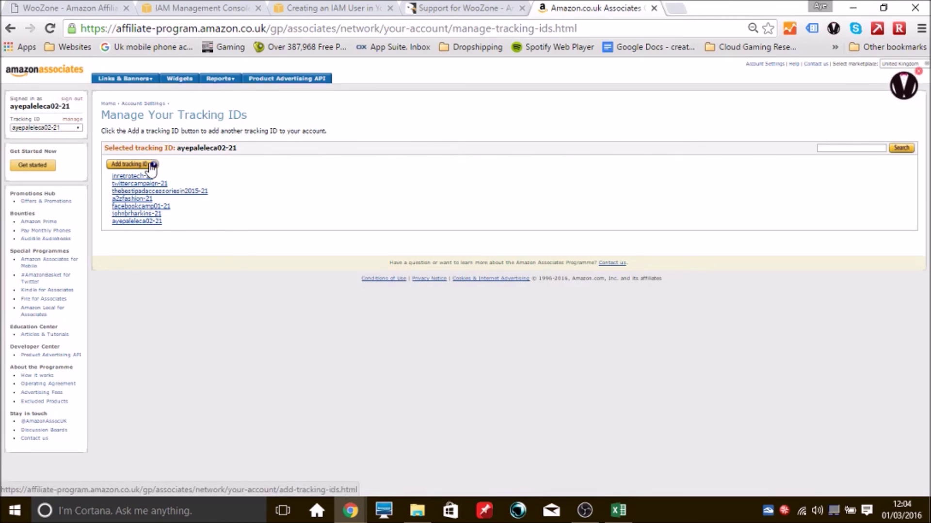
Step: Add cityfarming as a new tracking ID to the Associates account and return to the tracking IDs list
click(152, 166)
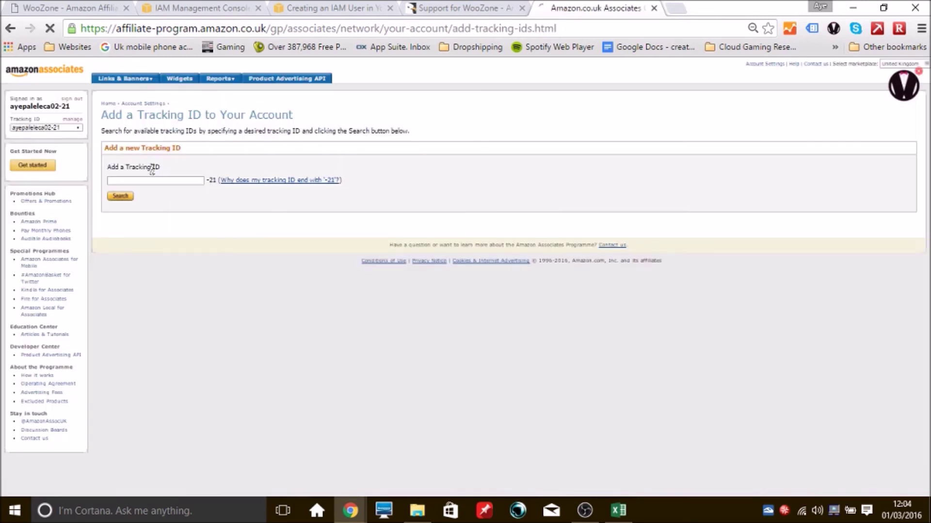
click(154, 181)
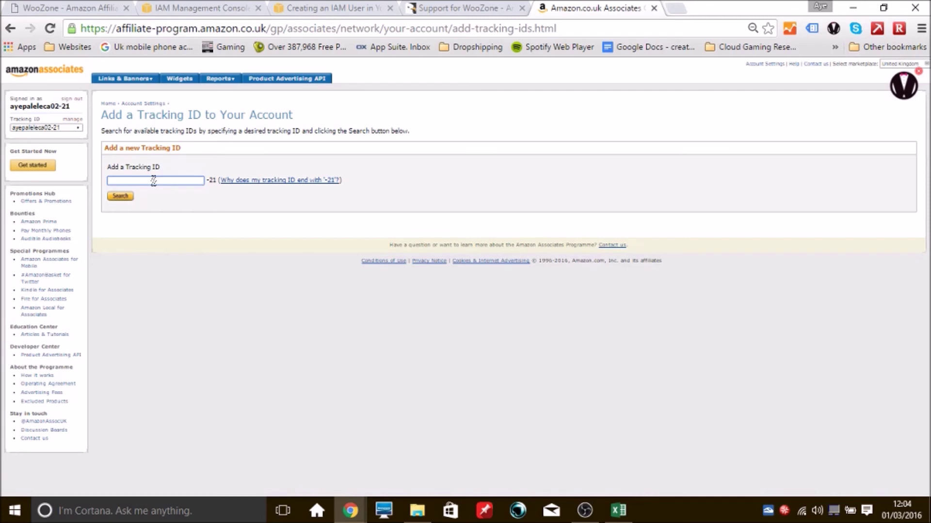
text(cityfarming)
click(125, 199)
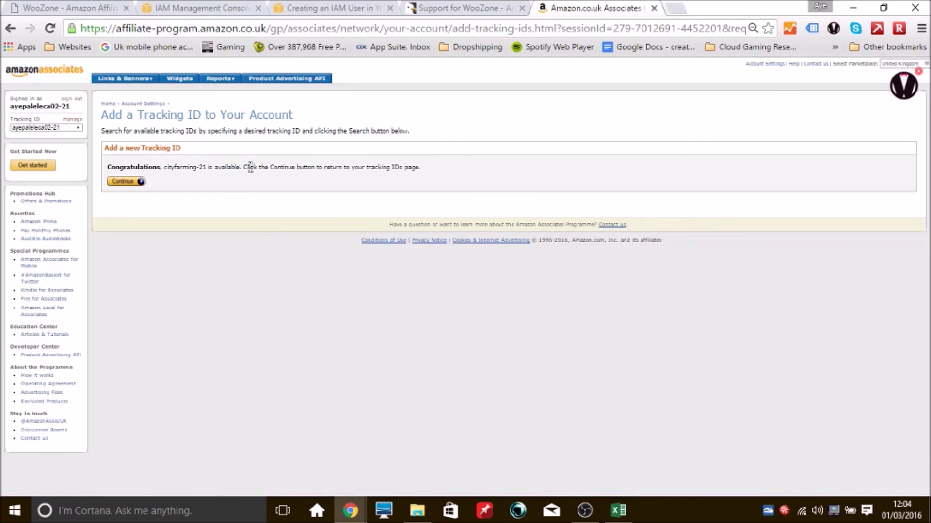
click(132, 181)
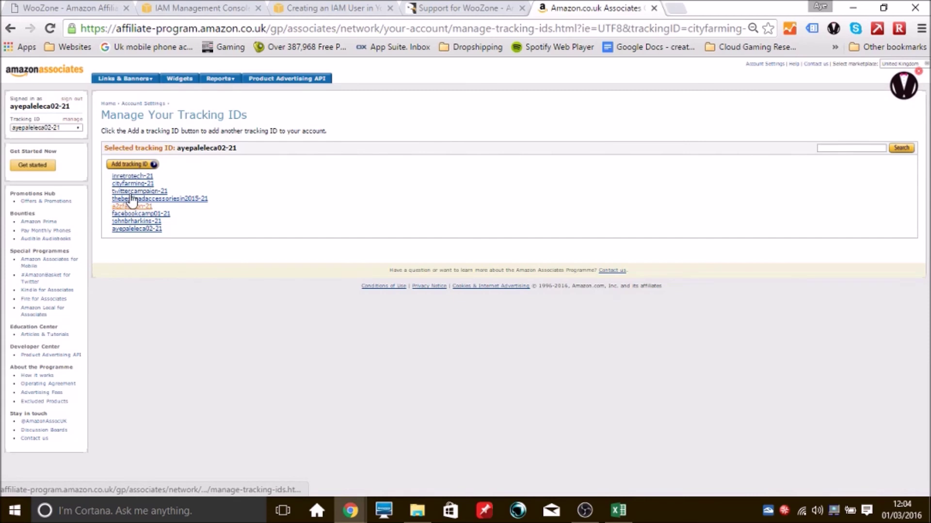
Step: Copy the tracking ID cityfarming-21 and enter it as WooZone's affiliate ID for every listed country, from United States to Brazil
drag(157, 183, 110, 187)
key(ctrl+c)
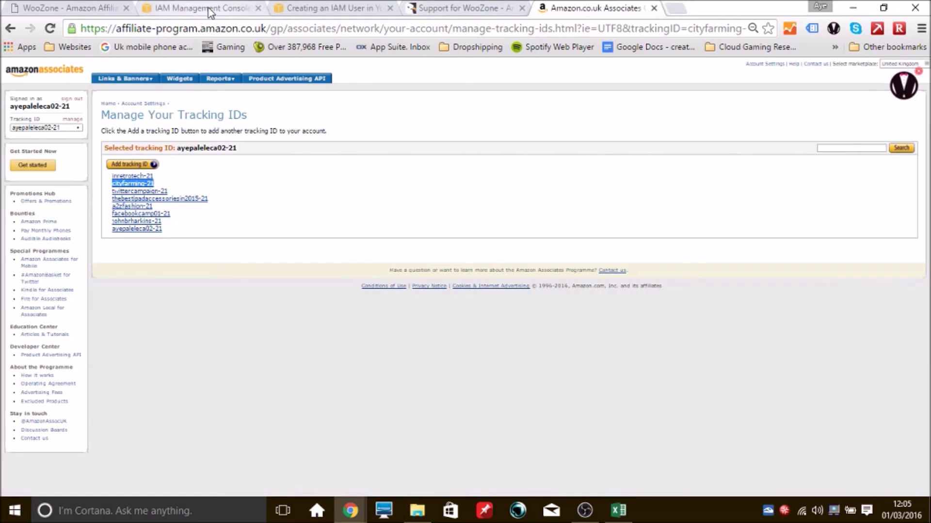
click(87, 9)
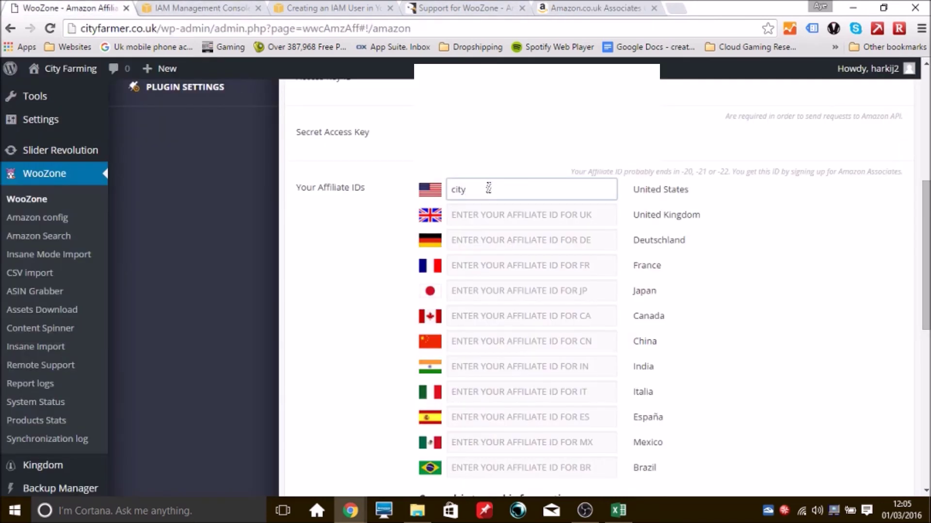
drag(497, 192, 452, 191)
key(ctrl+v)
click(476, 218)
key(ctrl+v)
click(481, 239)
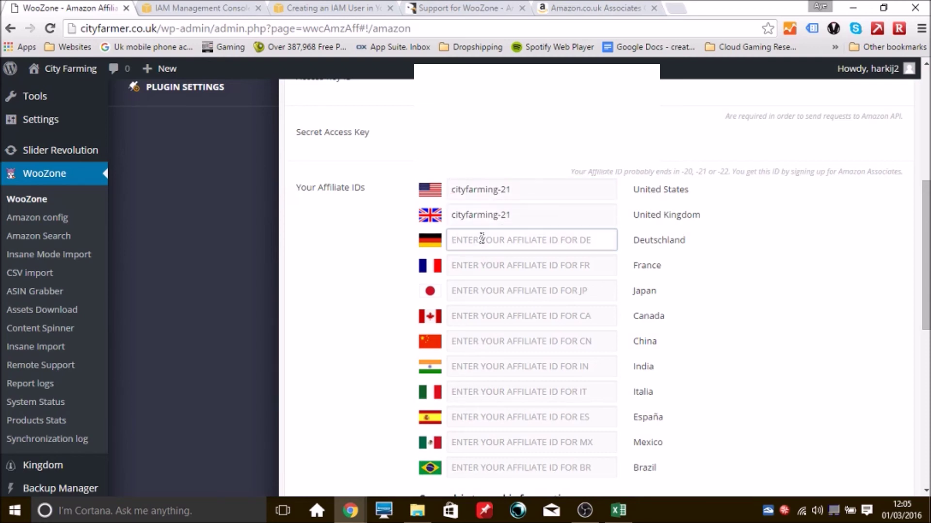
key(ctrl+v)
click(489, 273)
key(ctrl+v)
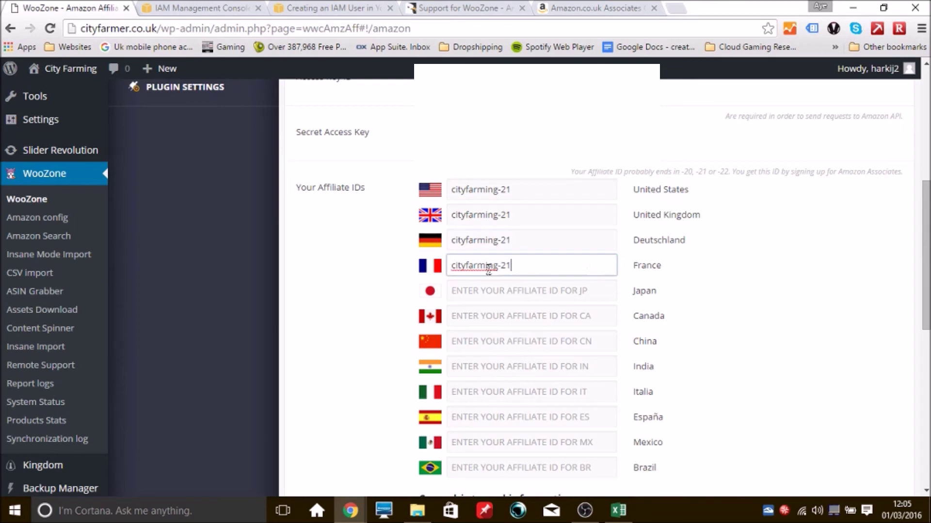
click(490, 289)
key(ctrl+v)
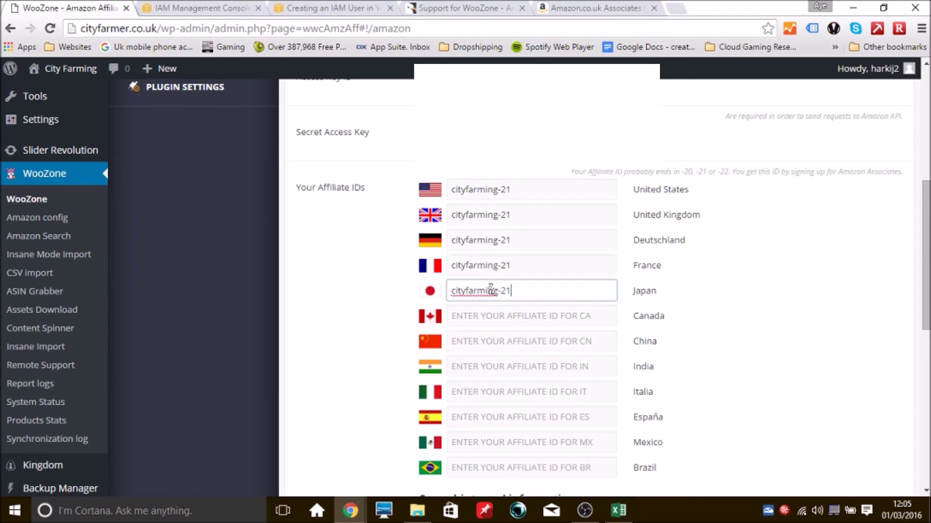
click(488, 318)
key(ctrl+v)
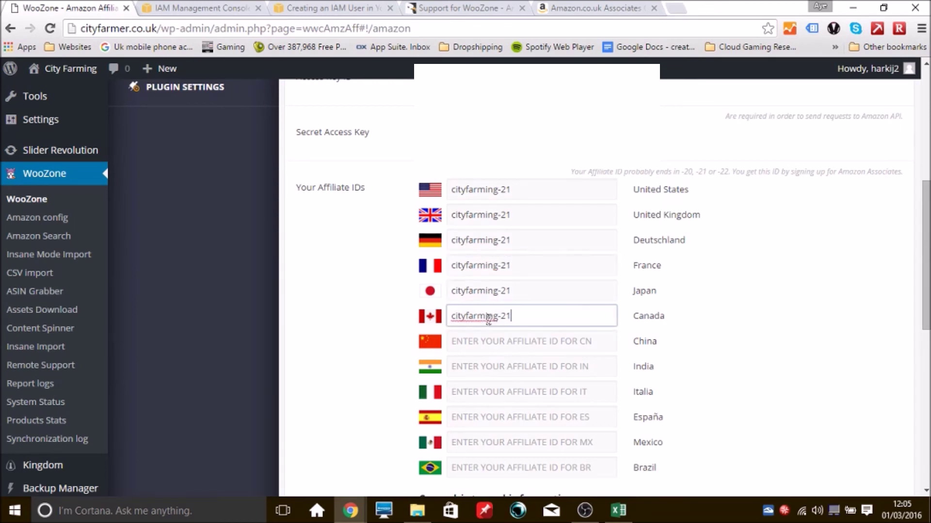
click(486, 346)
key(ctrl+v)
click(483, 366)
key(ctrl+v)
click(482, 391)
key(ctrl+v)
click(487, 419)
key(ctrl+v)
click(489, 442)
key(ctrl+v)
click(485, 461)
key(ctrl+v)
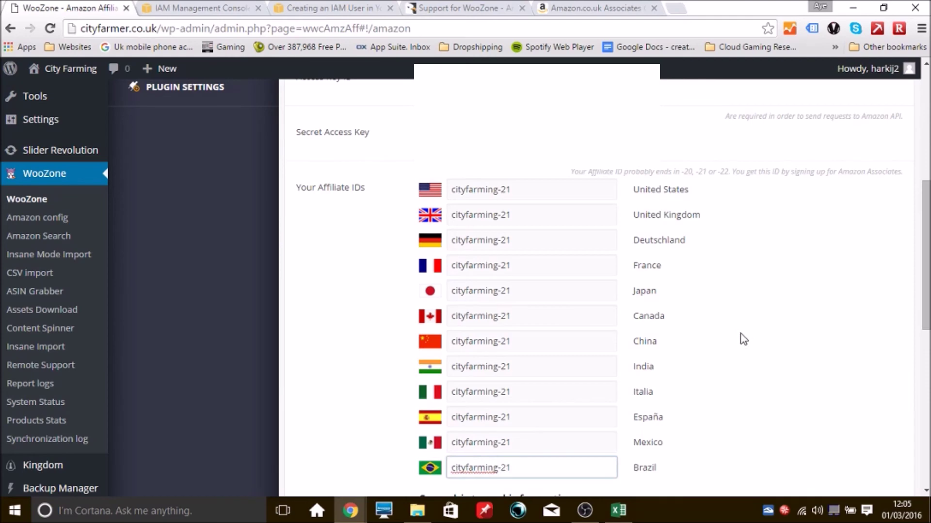
Step: Set the Main Affiliate ID to United Kingdom, check the Amazon AWS keys, and save the settings
drag(923, 246, 923, 371)
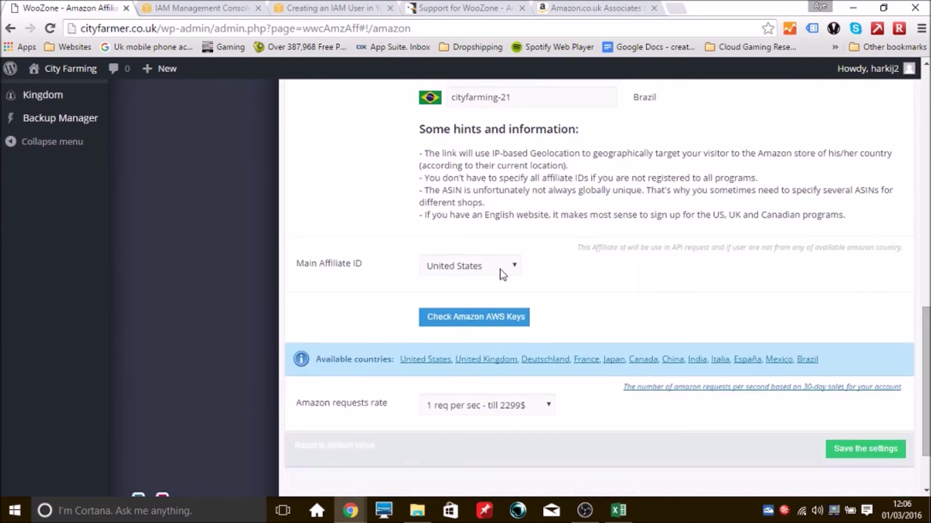
click(518, 266)
click(501, 297)
click(453, 320)
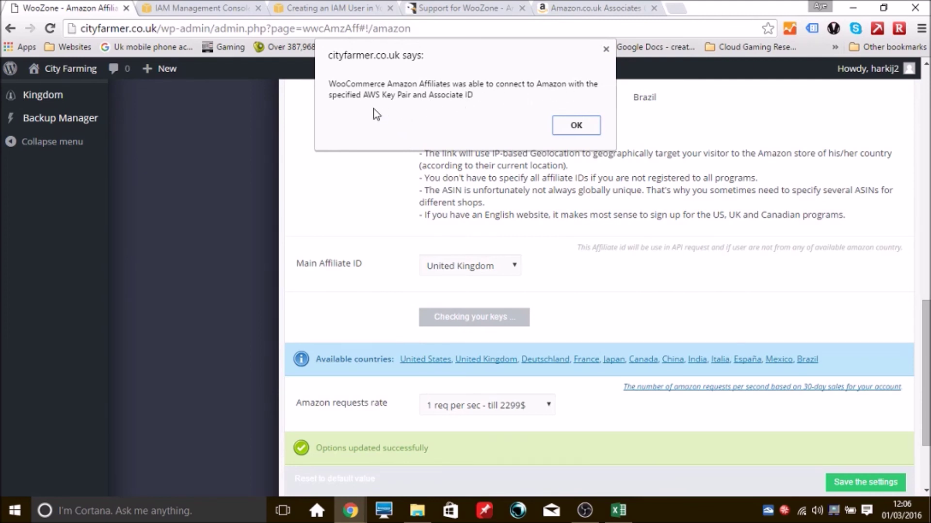
click(575, 125)
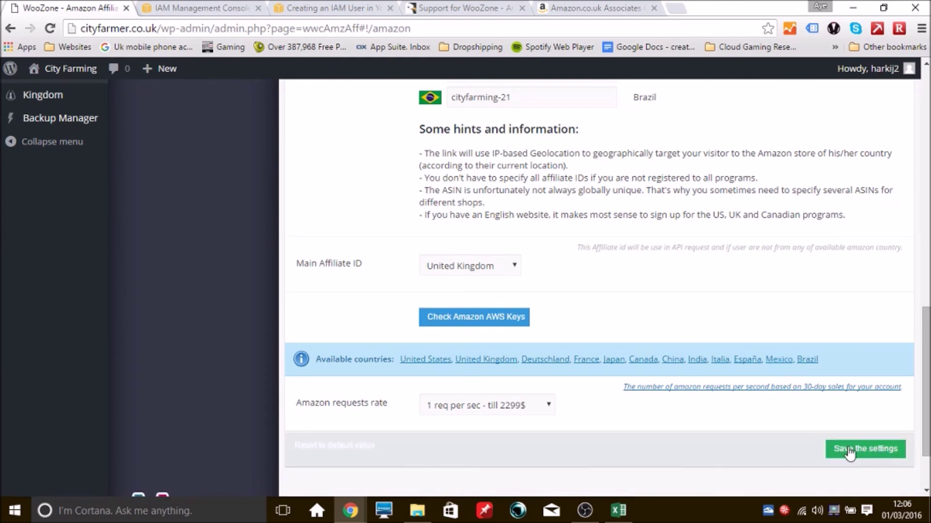
click(868, 450)
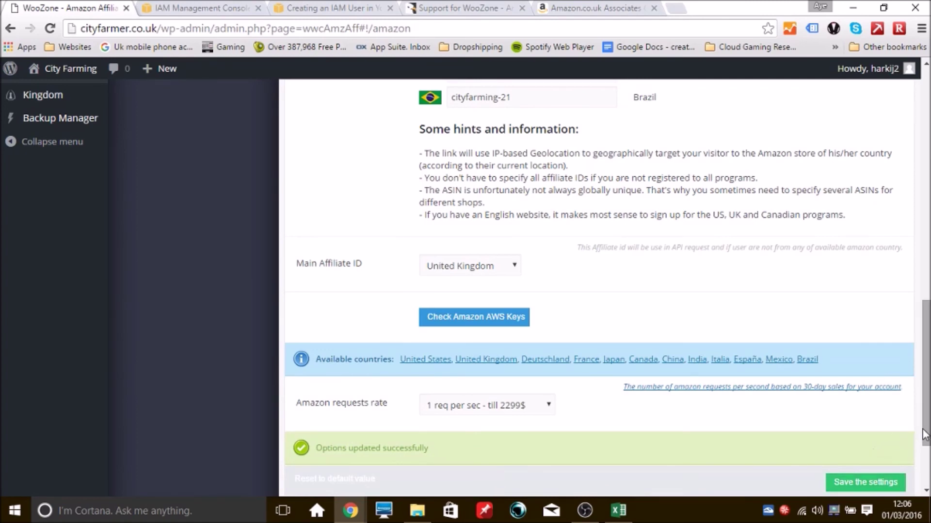
Step: Review the Plugin SETUP options in Amazon config, and open the Import SETUP options
drag(925, 434, 921, 201)
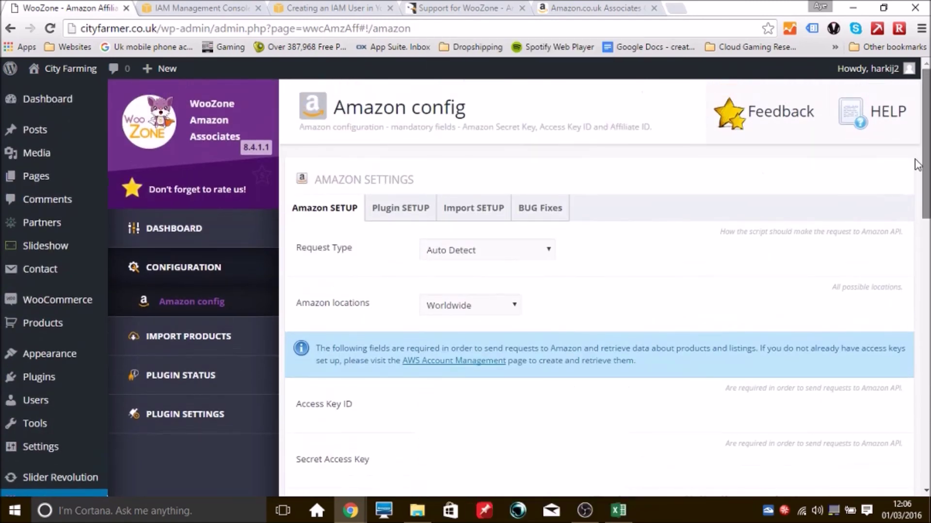
click(414, 213)
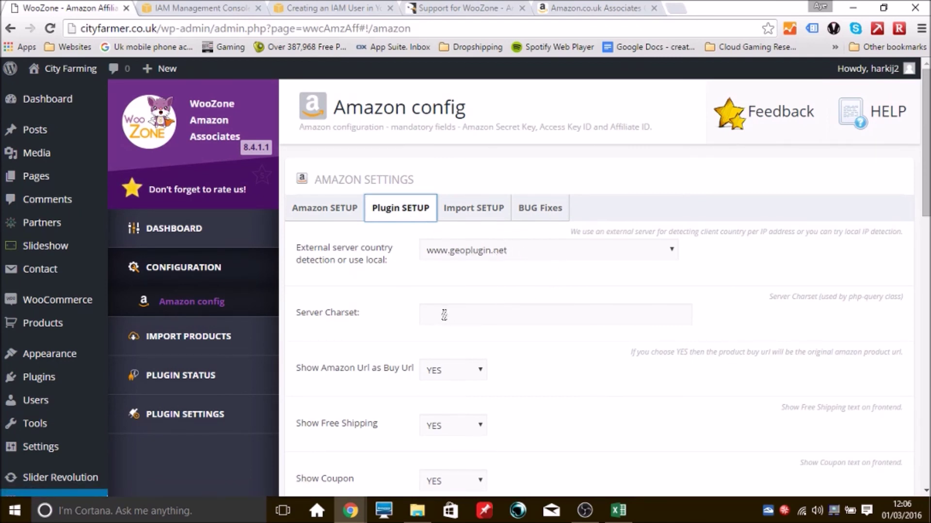
drag(925, 214, 925, 464)
scroll(545, 247, up, 15)
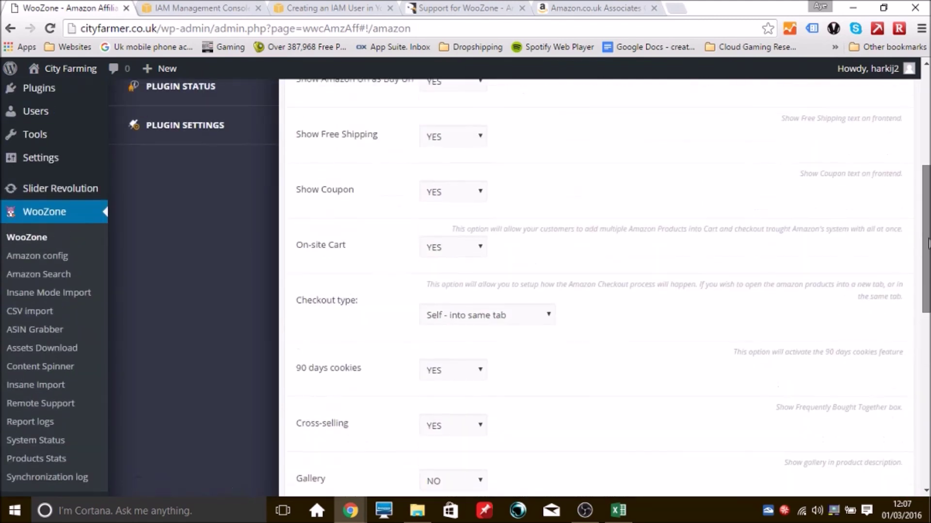
click(474, 211)
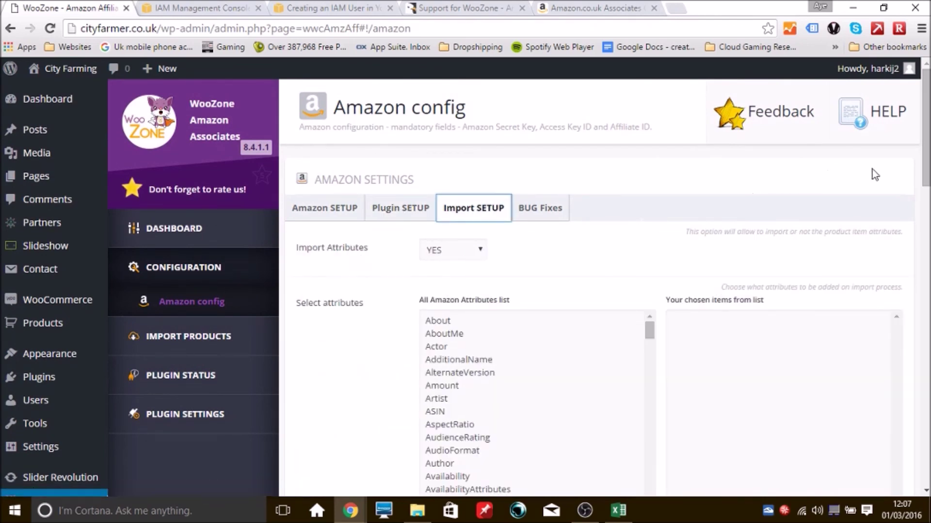
Step: Review the Import SETUP options, from the attribute selection to the variation, image, spin and category import settings
scroll(926, 145, down, 1)
scroll(545, 286, down, 10)
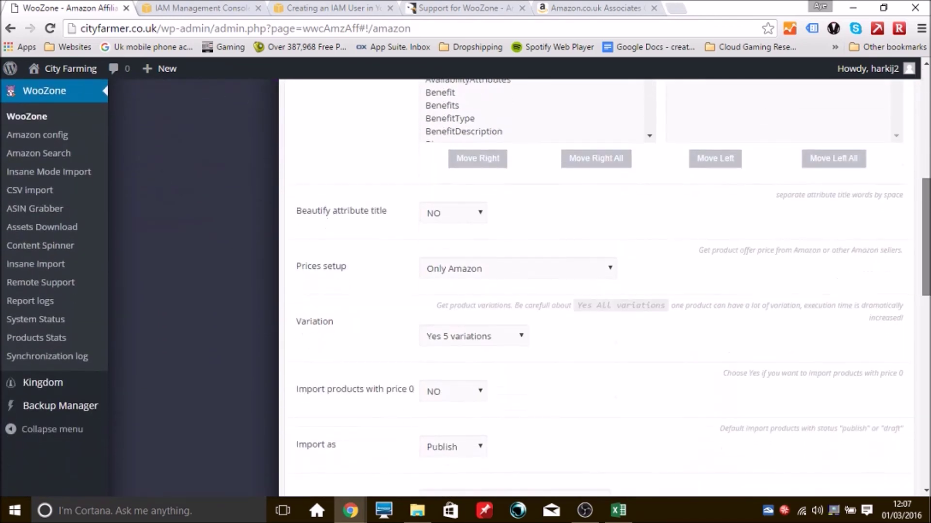
scroll(605, 287, down, 3)
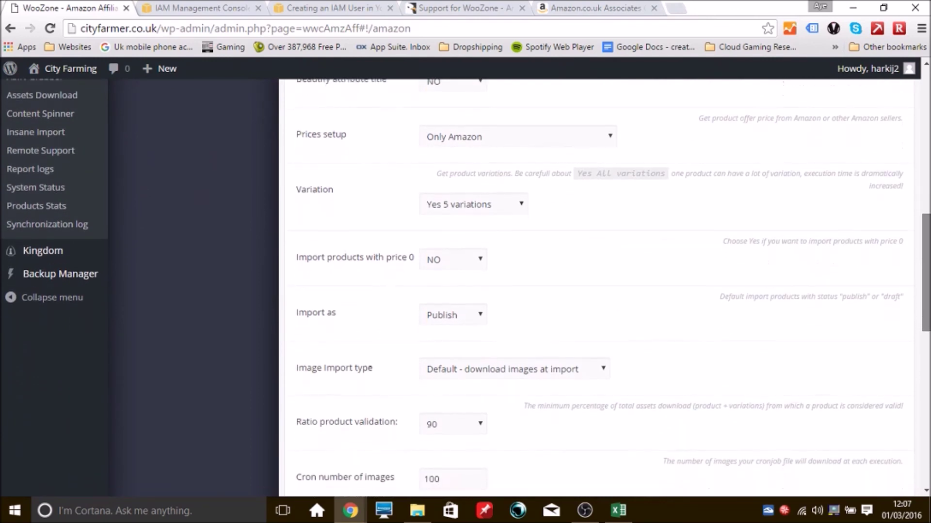
scroll(465, 287, down, 7)
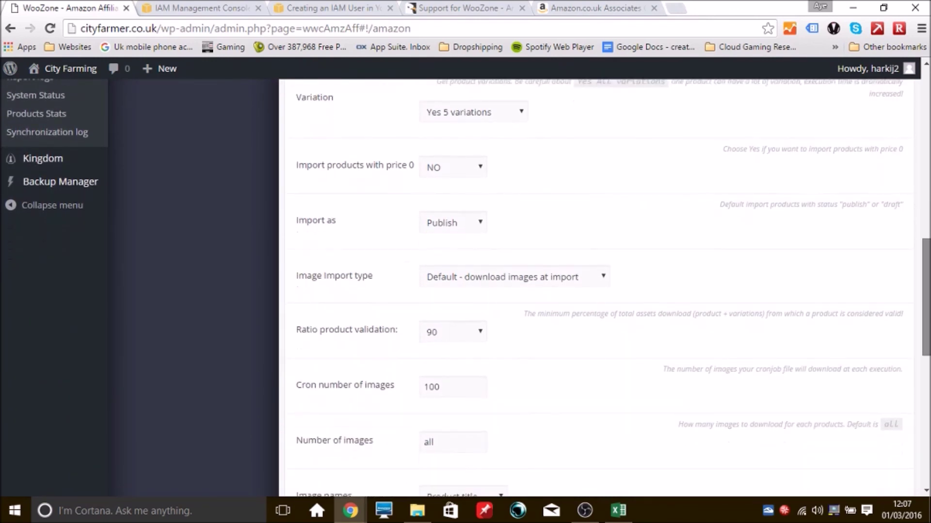
scroll(465, 286, down, 3)
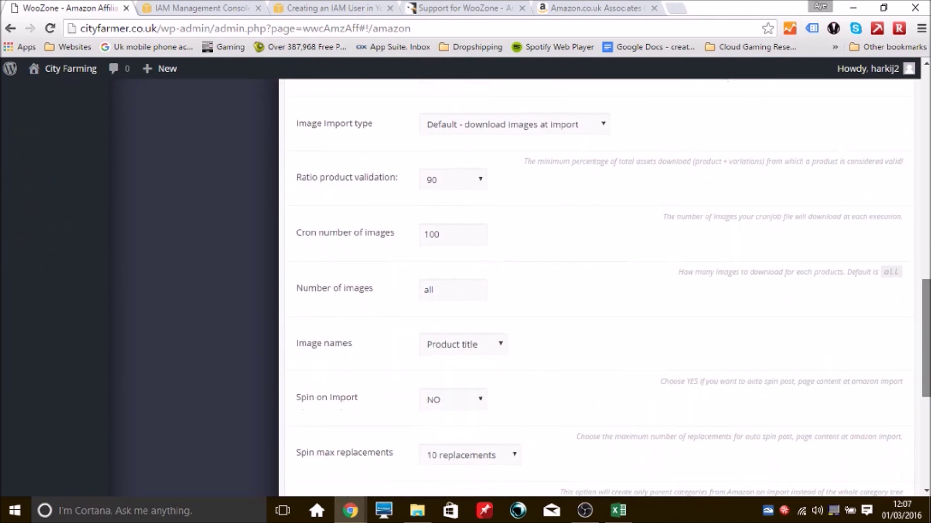
scroll(605, 287, down, 3)
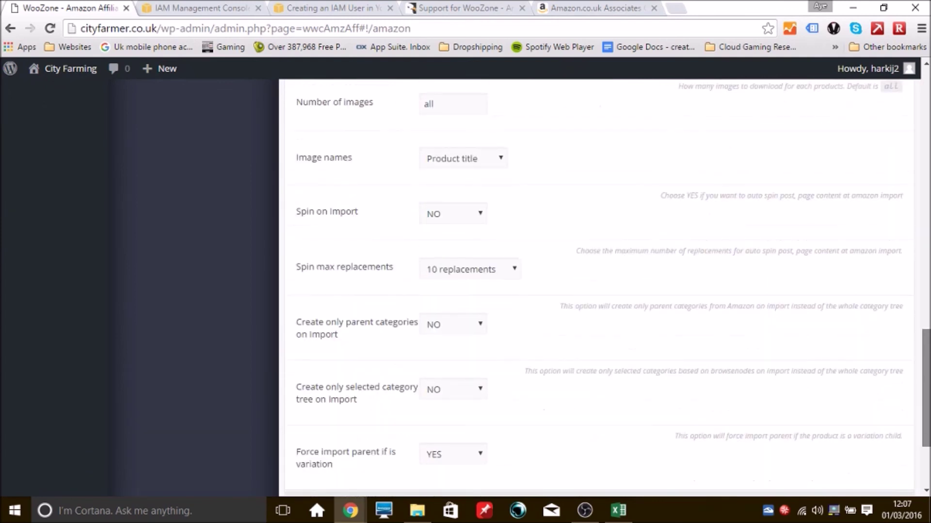
scroll(605, 287, up, 20)
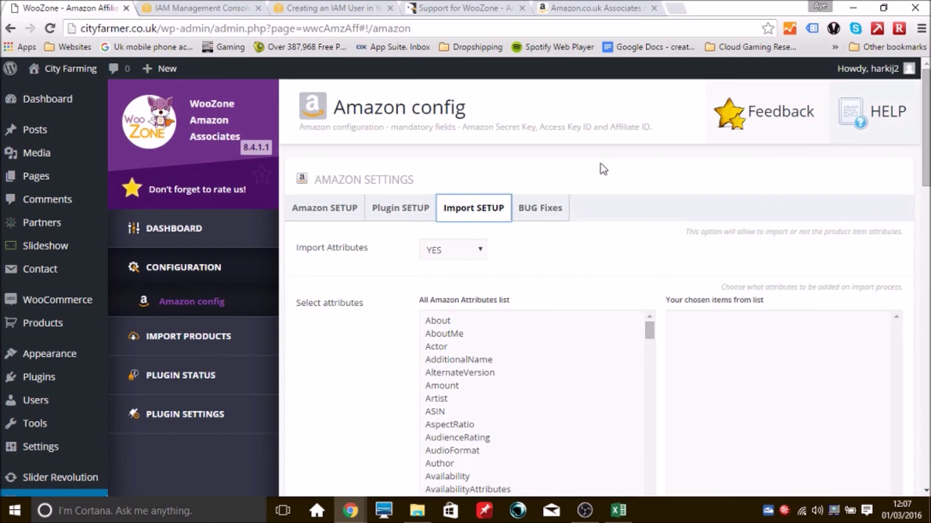
Step: Open the BUG Fixes options and clean the duplicate attributes and duplicate category slugs
click(547, 209)
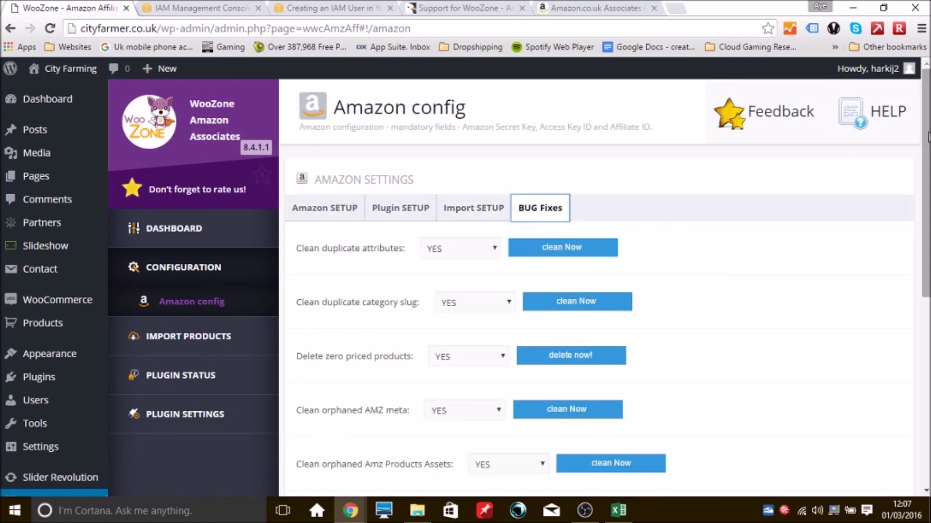
scroll(926, 130, down, 2)
scroll(926, 146, down, 1)
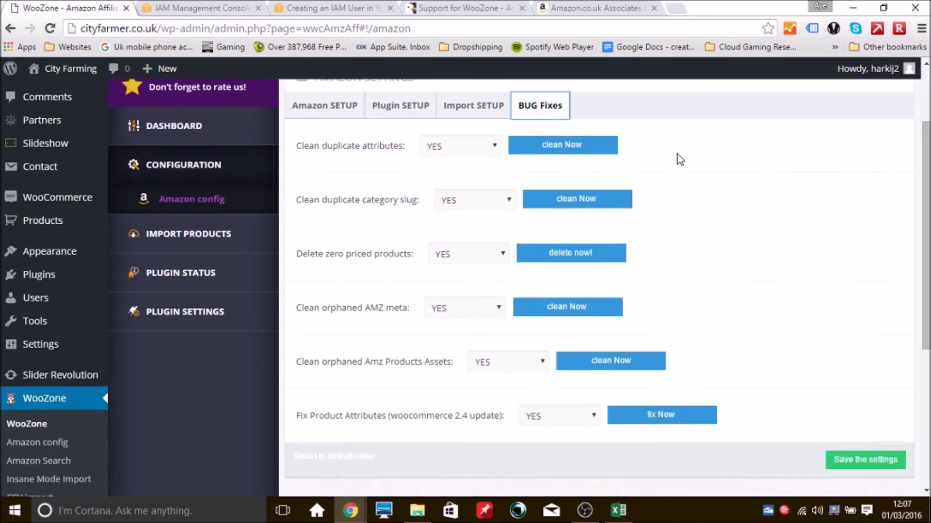
click(570, 152)
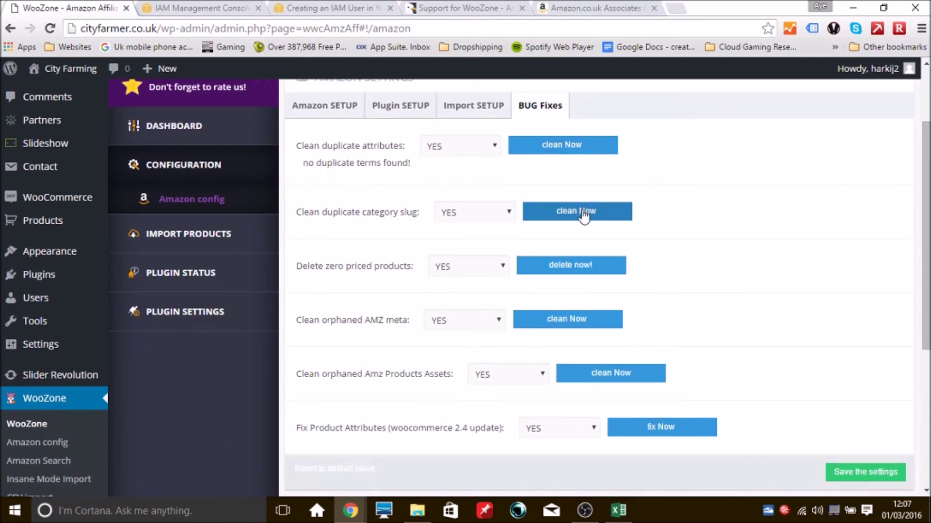
Step: Delete all zero priced products, preventing the page from creating additional dialogues when confirming
click(570, 281)
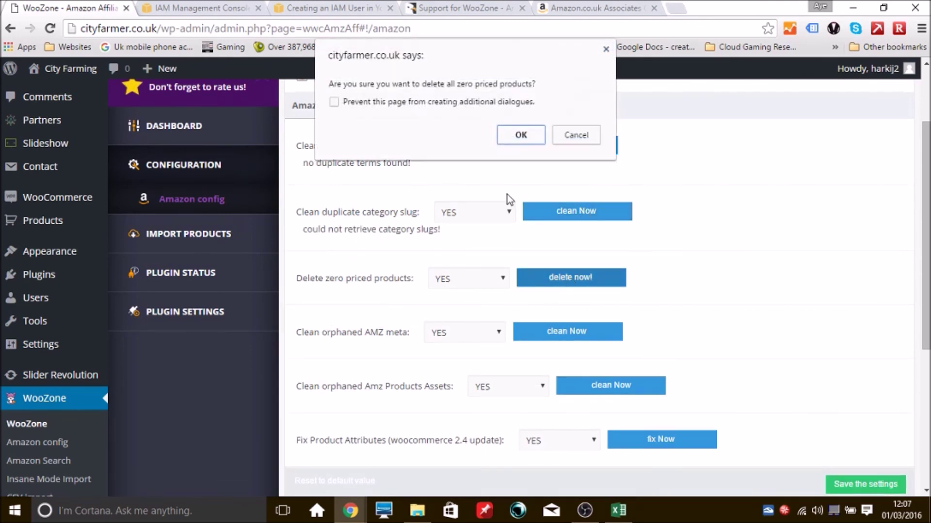
click(334, 102)
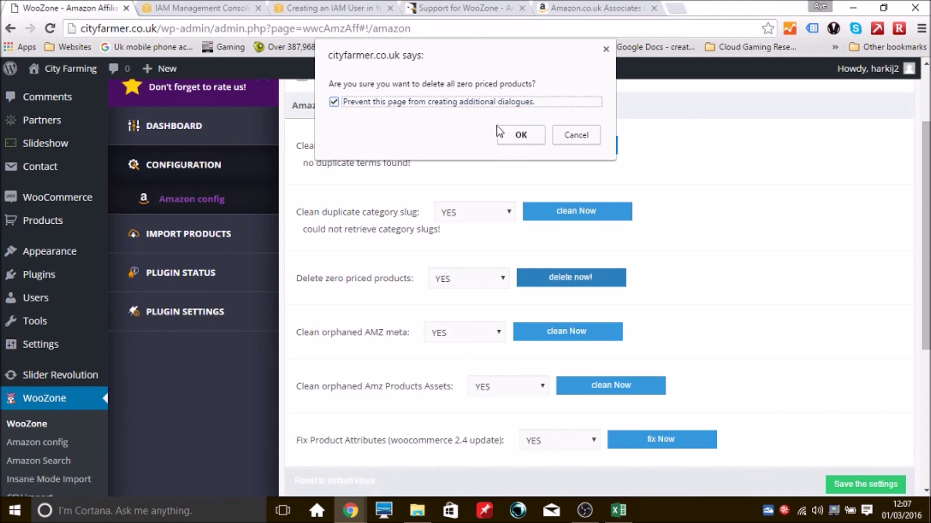
click(513, 133)
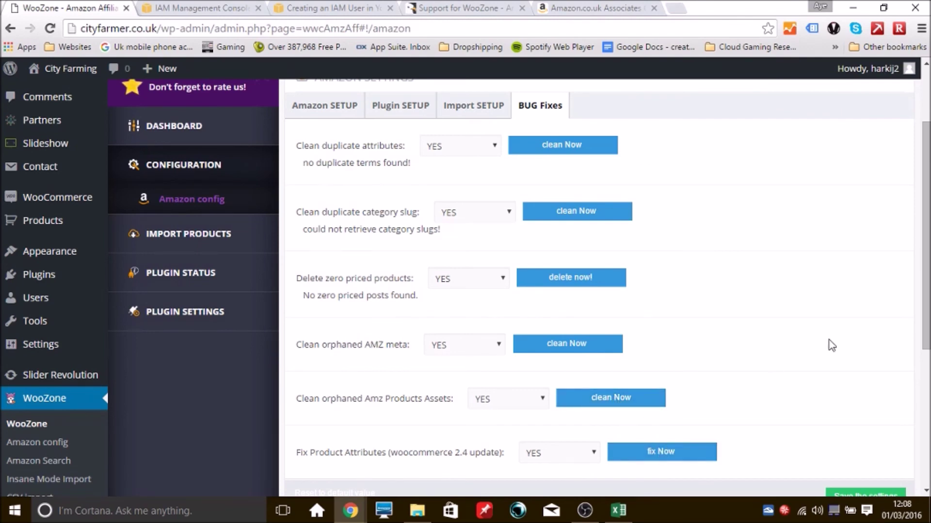
Step: Run the product attributes fix for the WooCommerce 2.4 update and save the BUG Fixes settings
scroll(599, 288, down, 1)
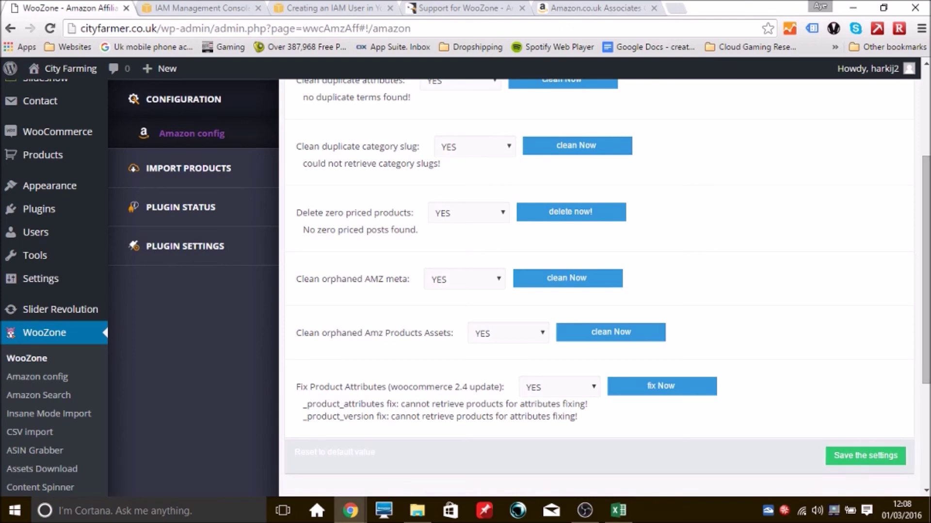
drag(926, 270, 926, 182)
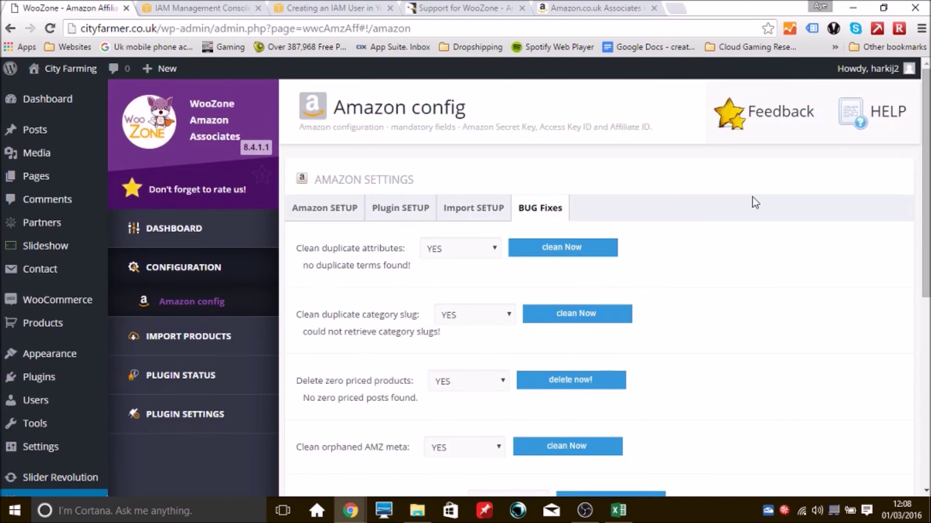
drag(926, 223, 926, 362)
click(857, 353)
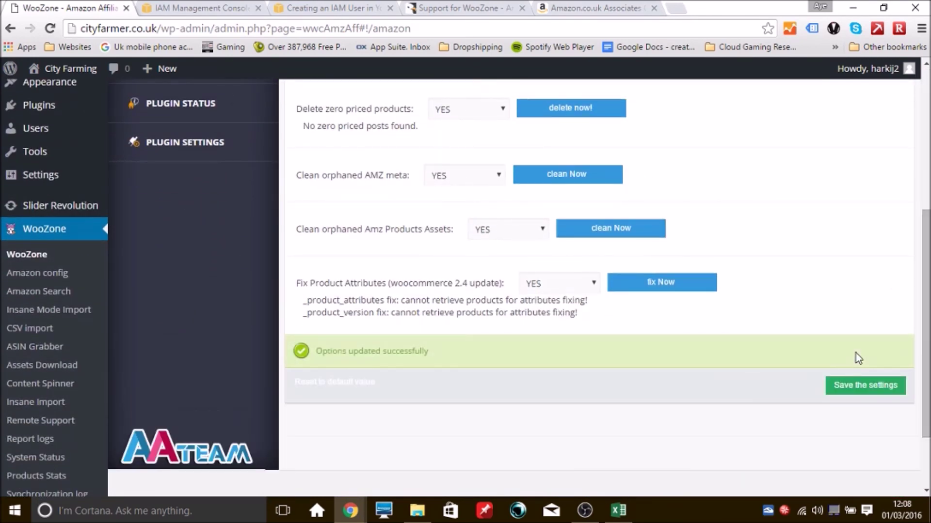
drag(926, 364, 926, 237)
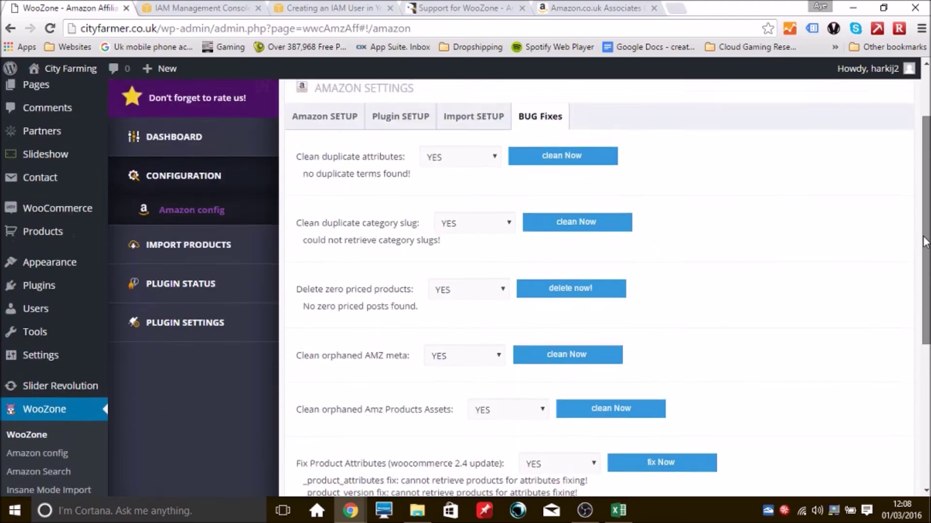